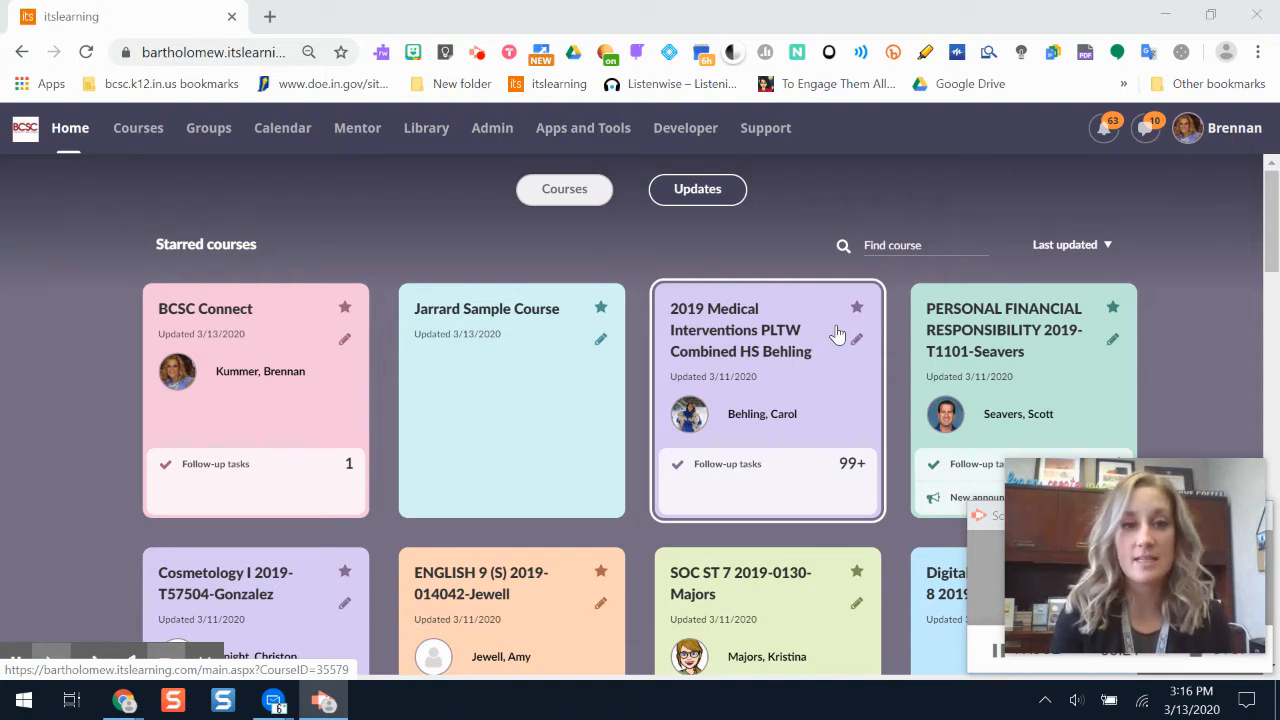
- Open the BCSC Connect course and its itslearning tutorials, and view the "itslearning Tools: Training and How-To's" folder
{"action": "left_click", "coordinate": [137, 128]}
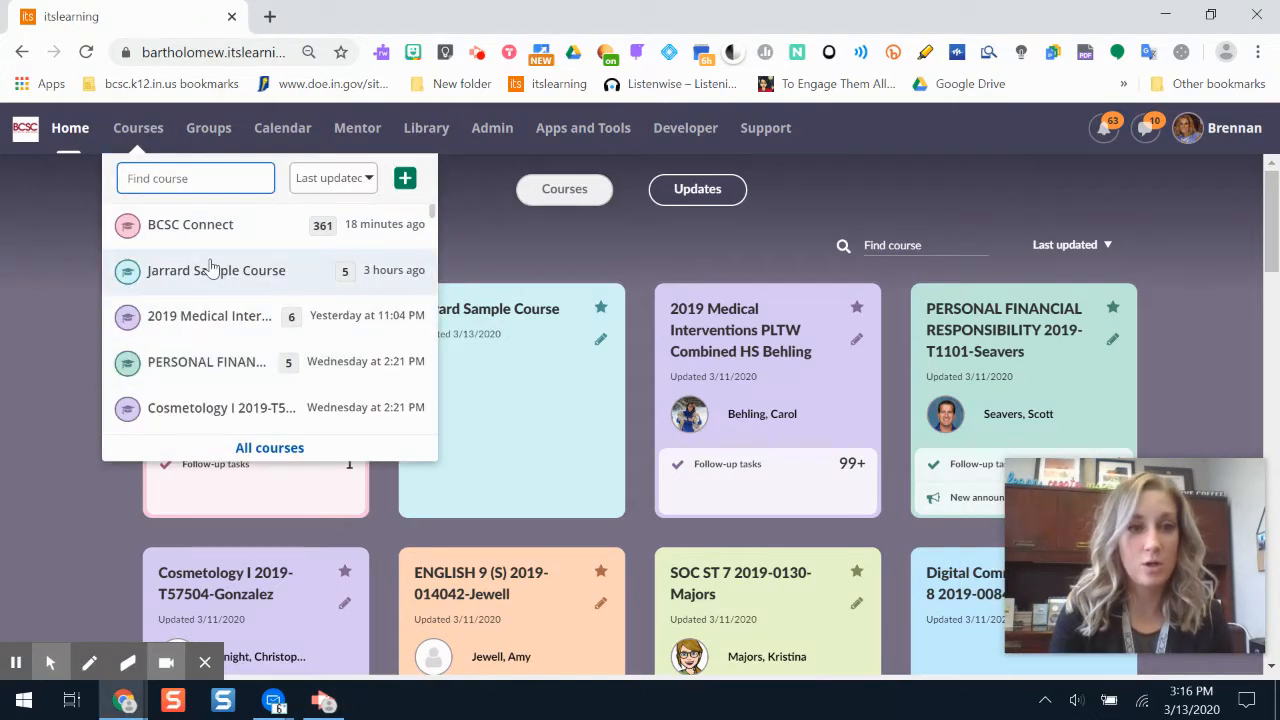
{"action": "left_click", "coordinate": [216, 271]}
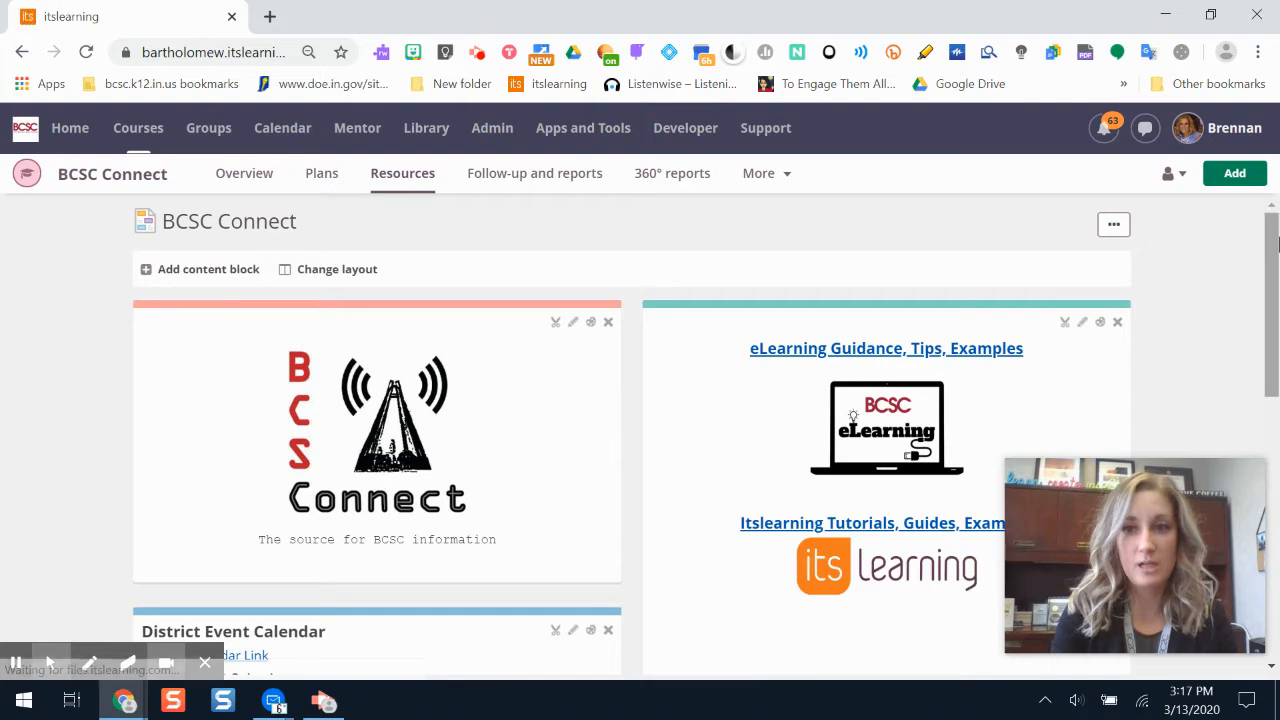
{"action": "left_click_drag", "start_coordinate": [1272, 265], "coordinate": [1277, 370]}
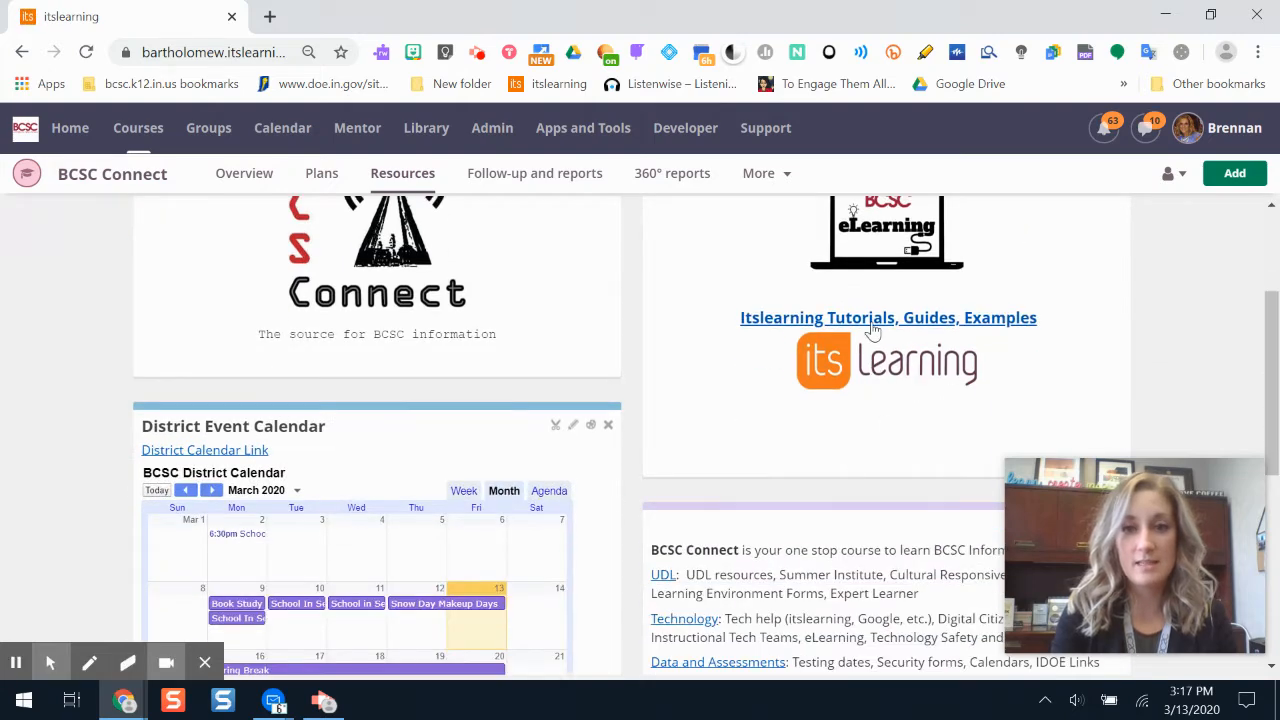
{"action": "left_click", "coordinate": [868, 360]}
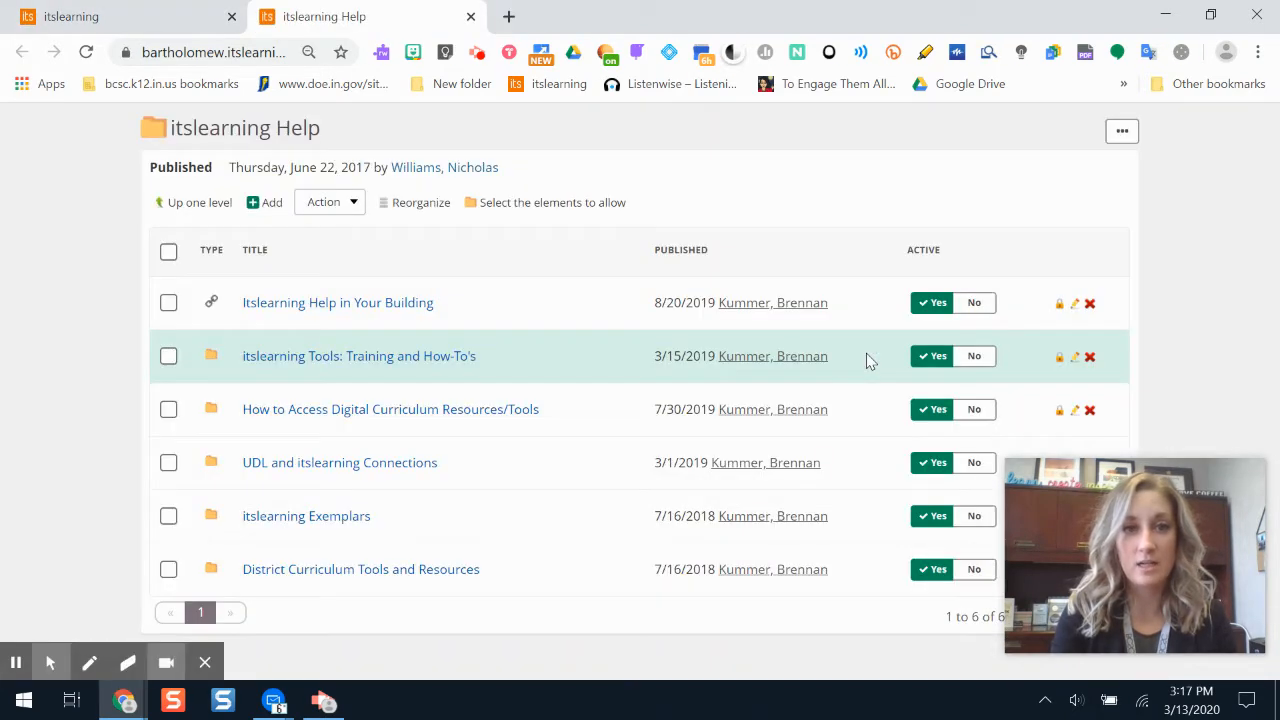
{"action": "left_click", "coordinate": [425, 368]}
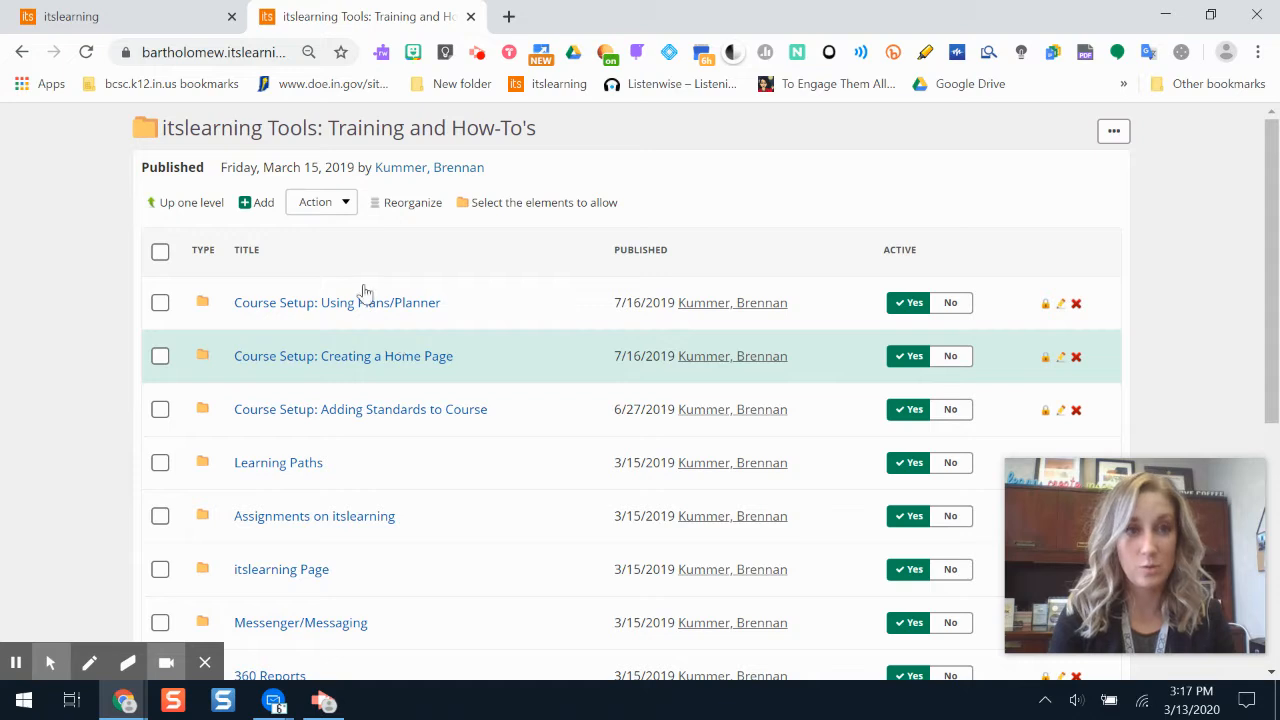
- Return to the course site, search the course list for "samp" and open the sample course
{"action": "left_click", "coordinate": [140, 18]}
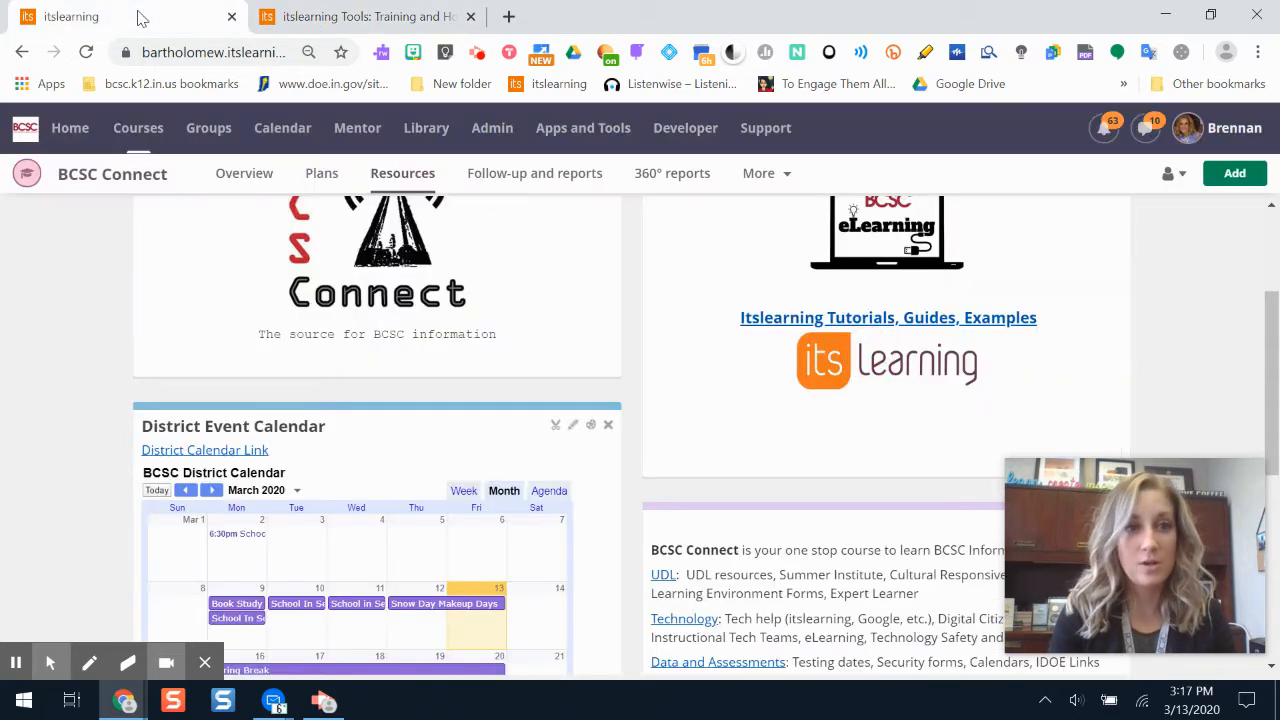
{"action": "left_click", "coordinate": [138, 128]}
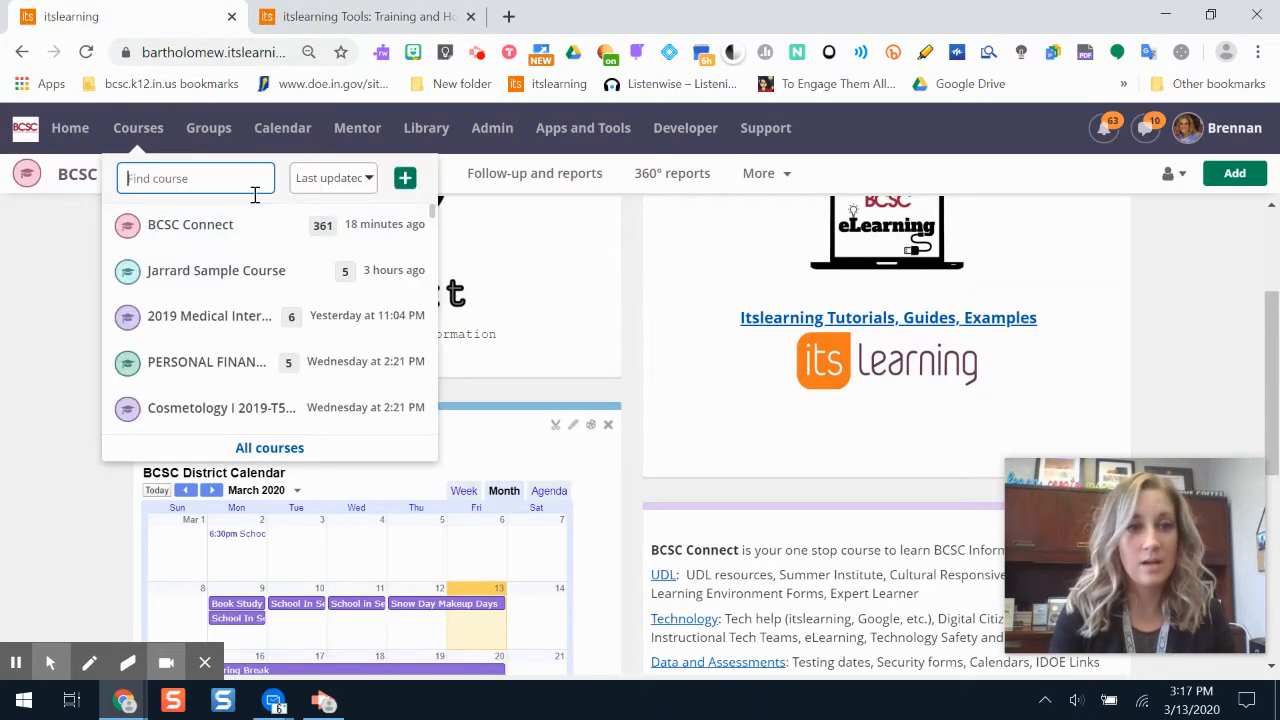
{"action": "type", "text": "sample"}
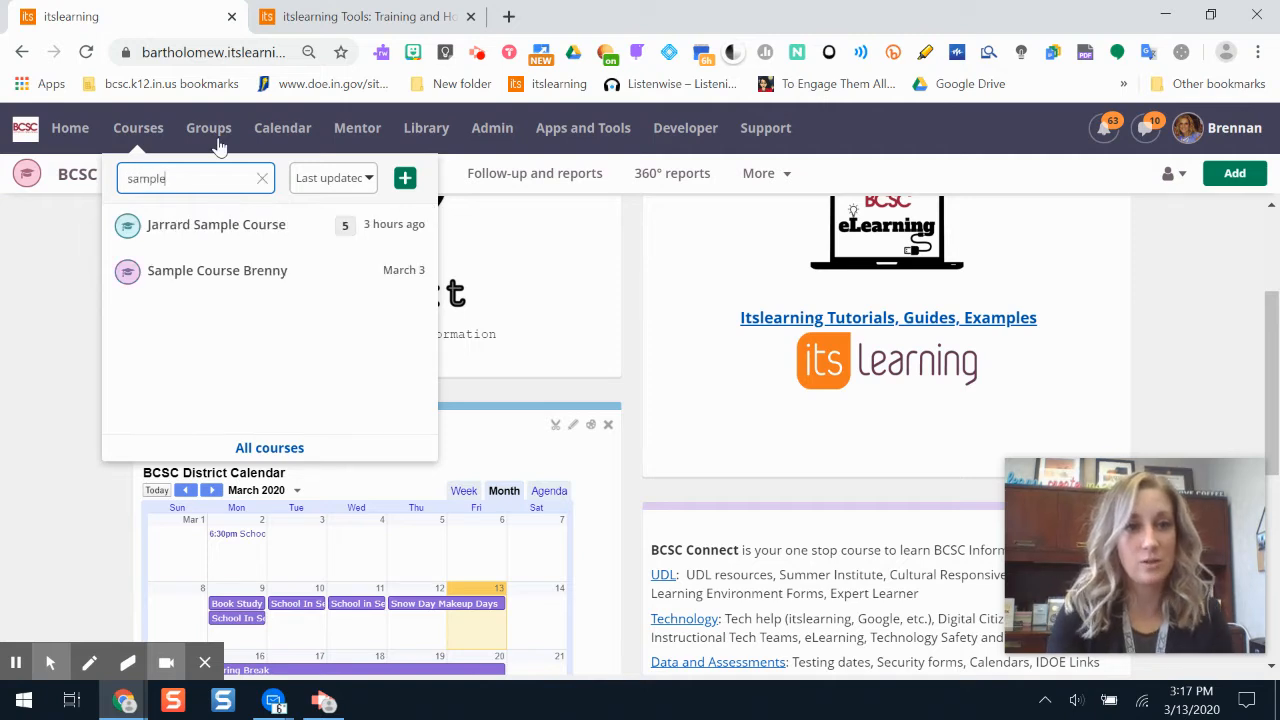
{"action": "left_click", "coordinate": [236, 278]}
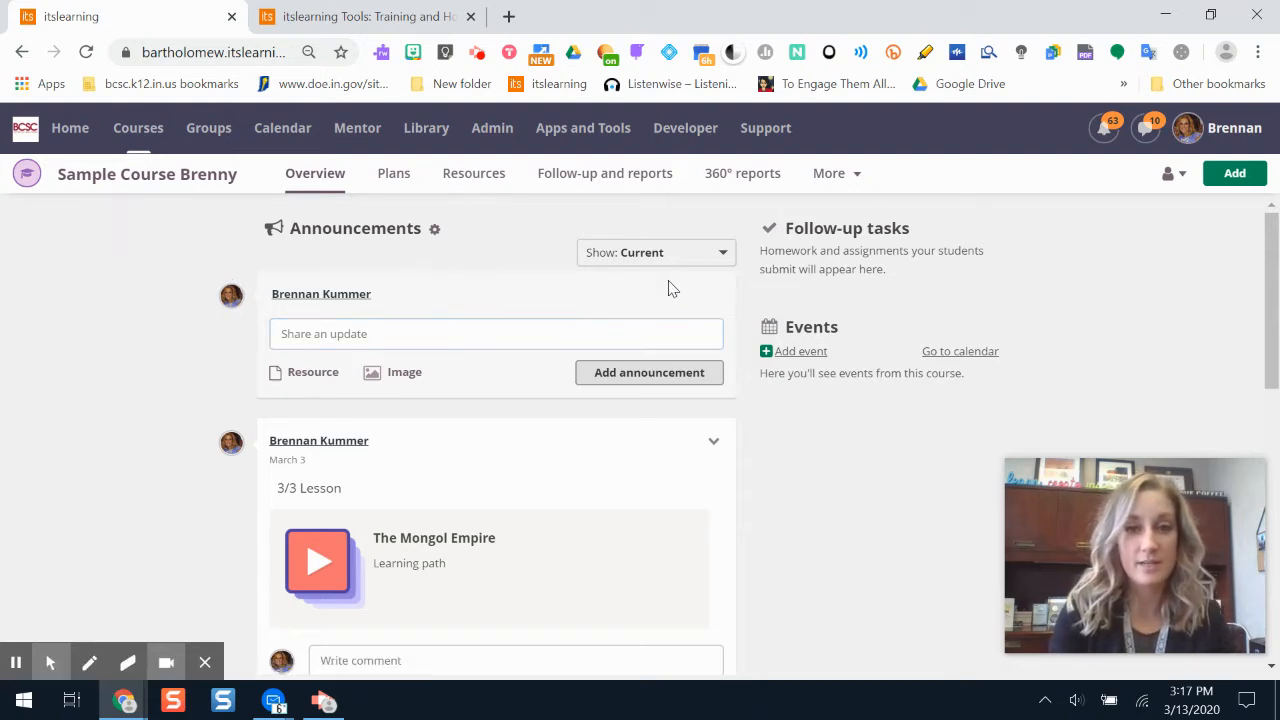
- Add a new page to the sample course and title it "eLearning Day!"
{"action": "left_click", "coordinate": [1243, 176]}
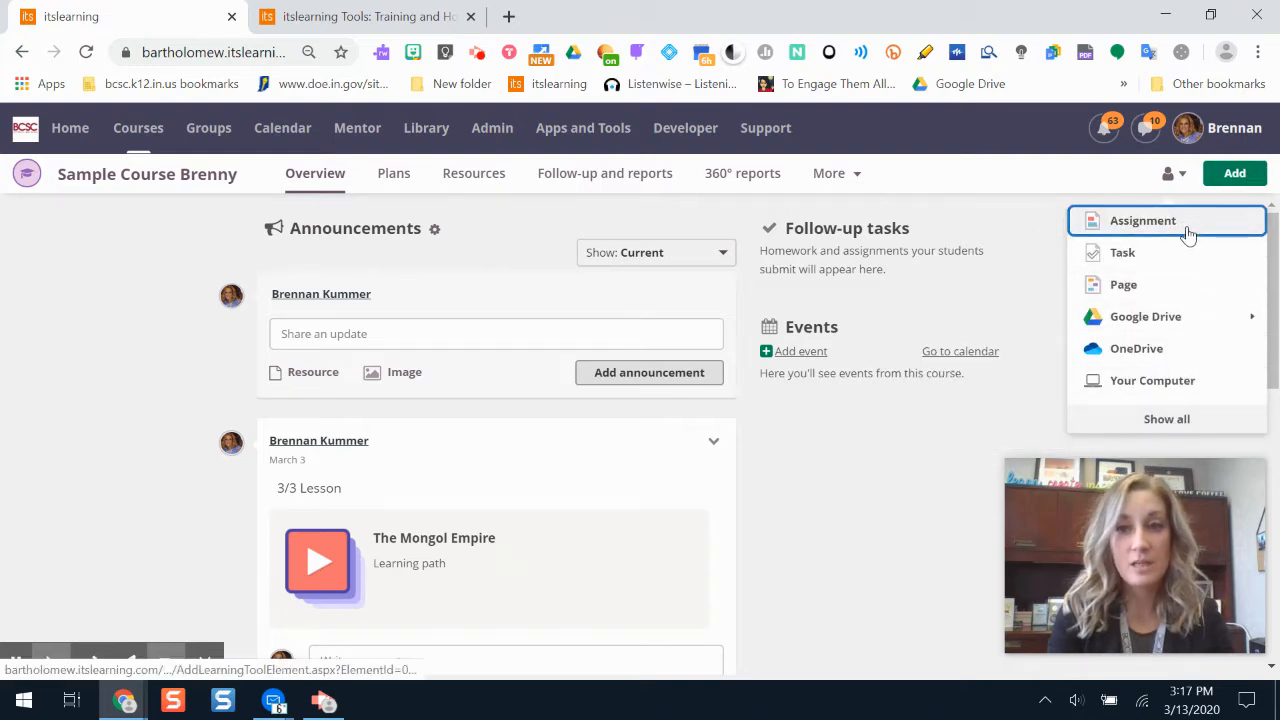
{"action": "left_click", "coordinate": [1124, 285]}
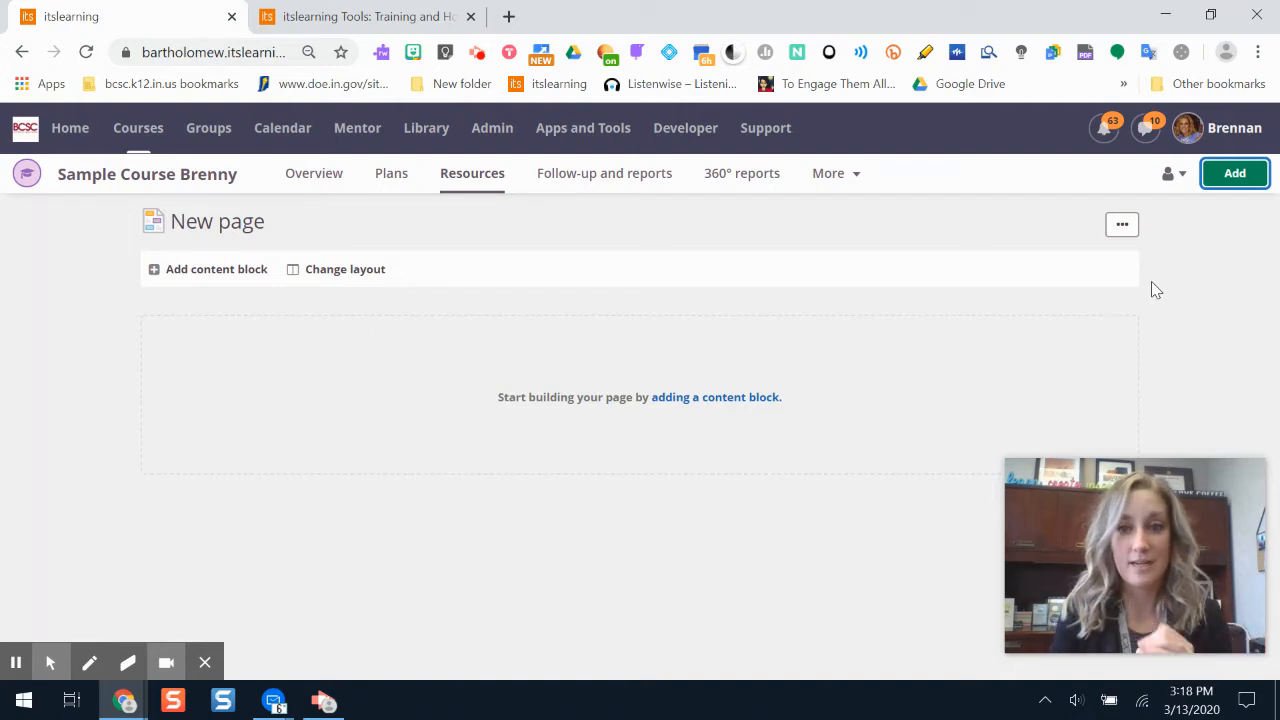
{"action": "left_click", "coordinate": [245, 220]}
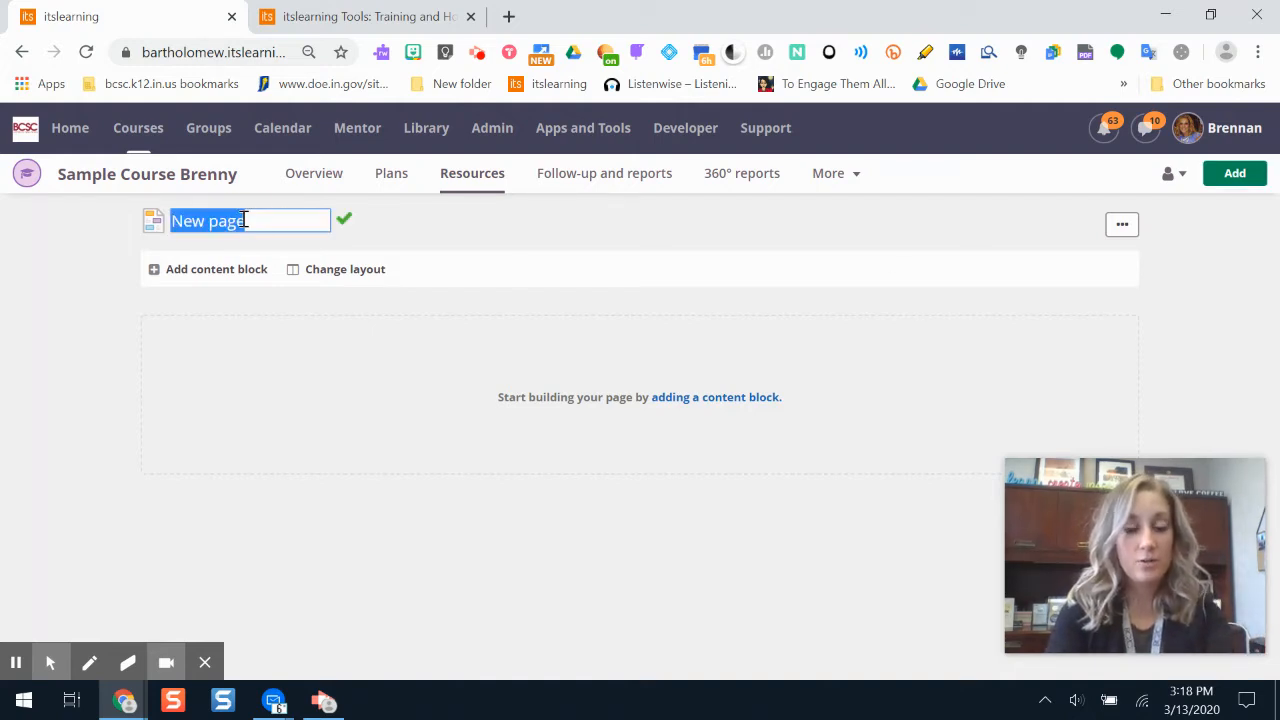
{"action": "type", "text": "eLearning Day!"}
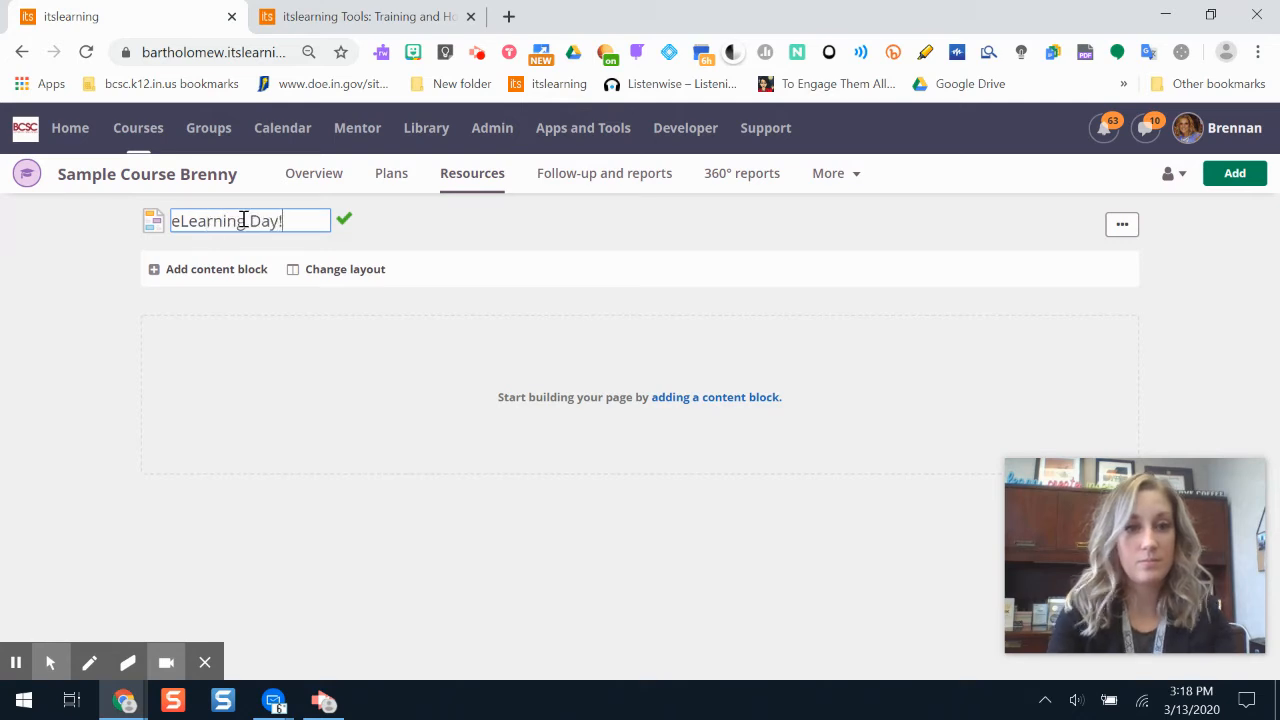
{"action": "left_click", "coordinate": [538, 224]}
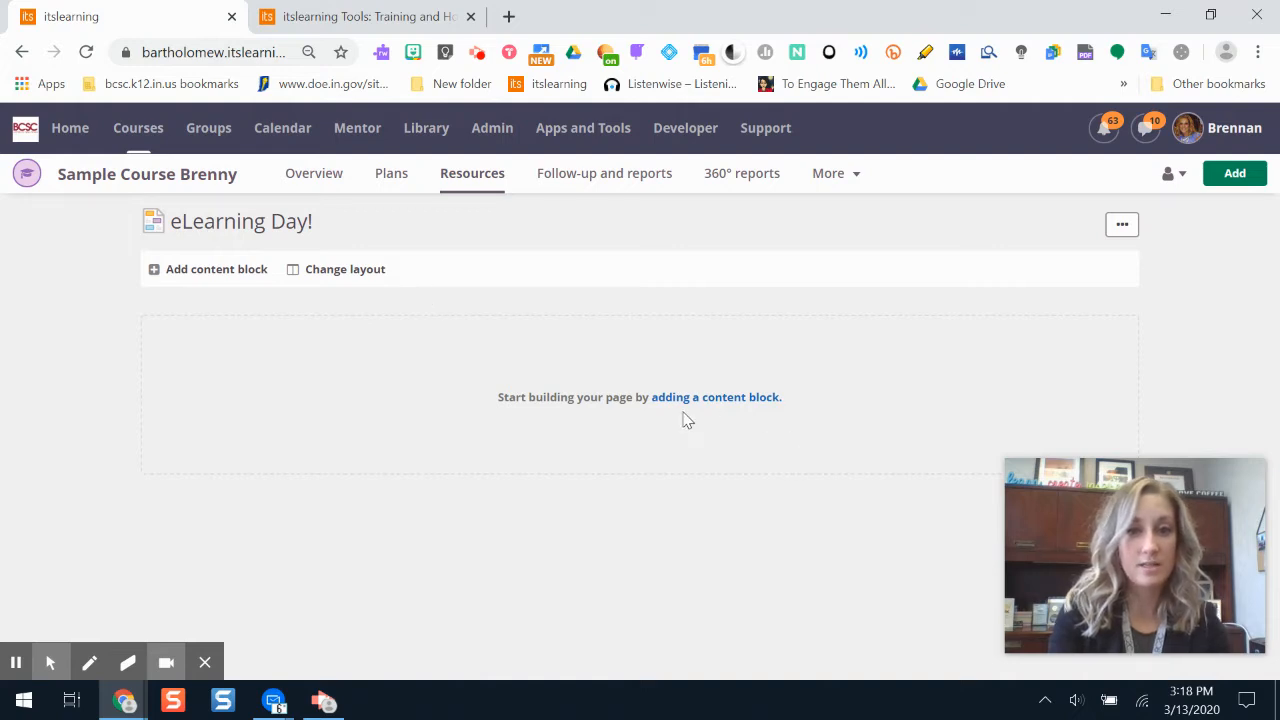
- Add a rich content block to the page and title it "Instructions / Goal"
{"action": "left_click", "coordinate": [724, 399]}
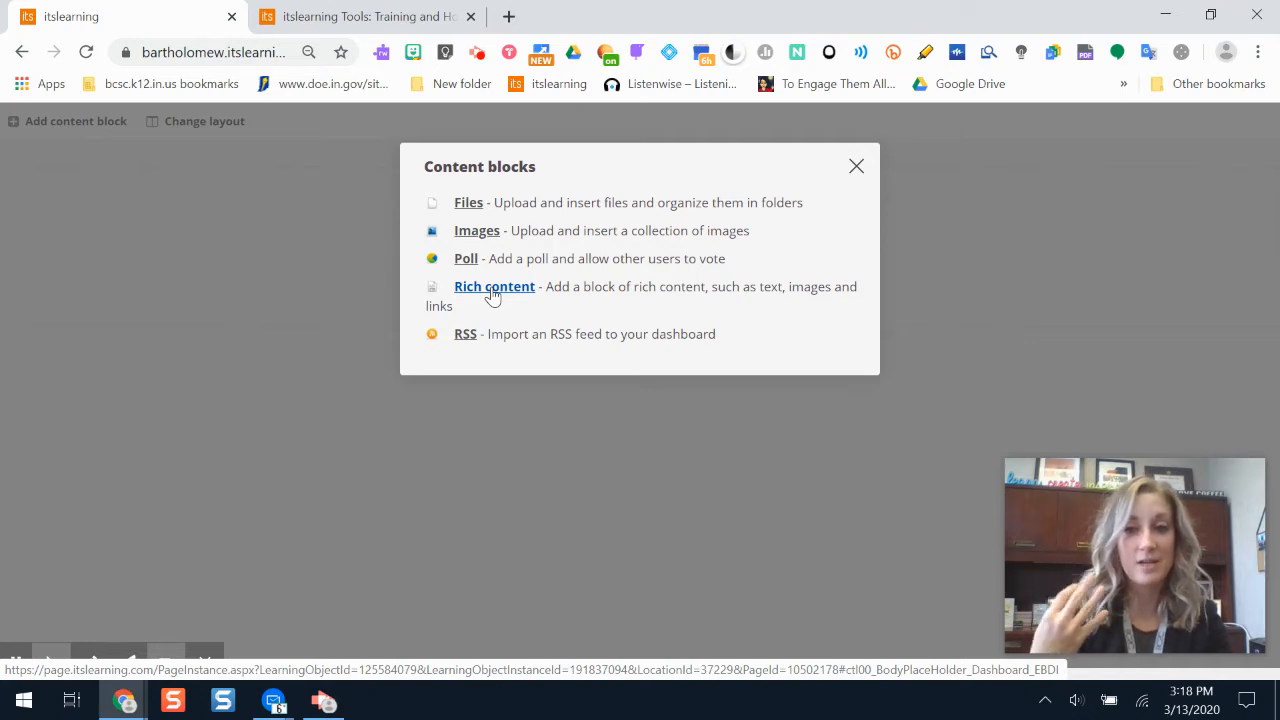
{"action": "left_click", "coordinate": [492, 294]}
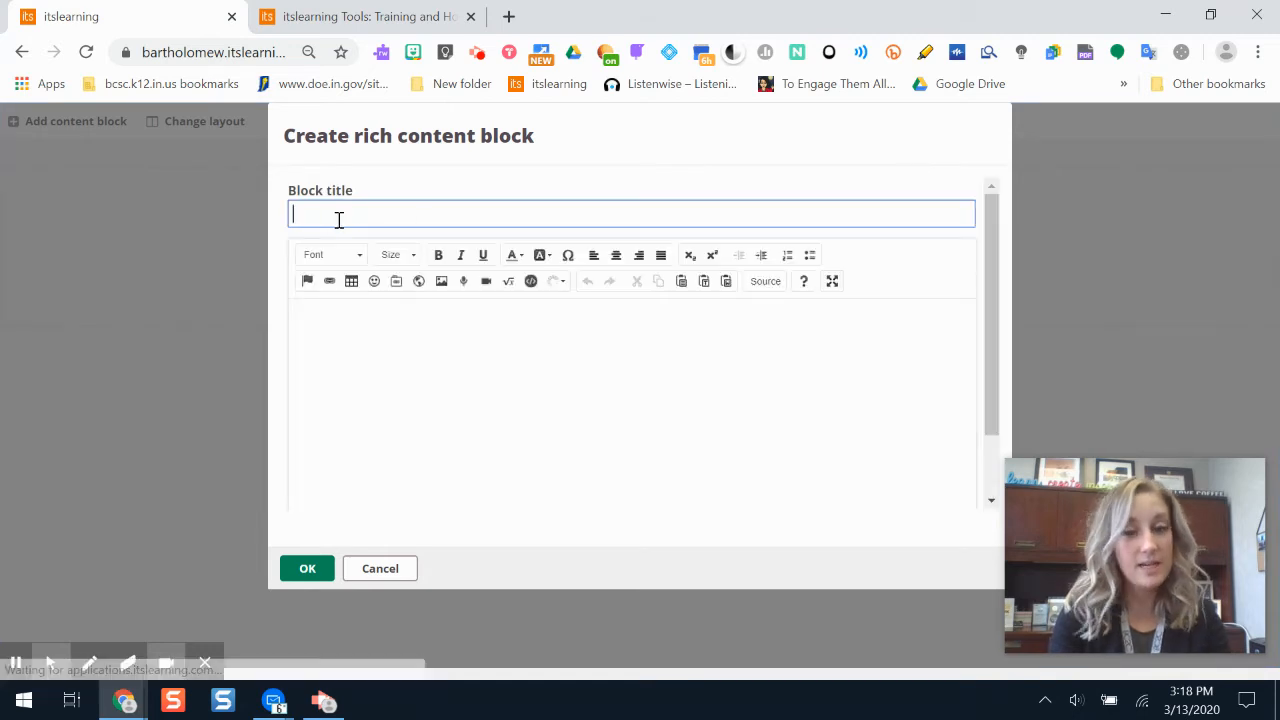
{"action": "type", "text": "INst"}
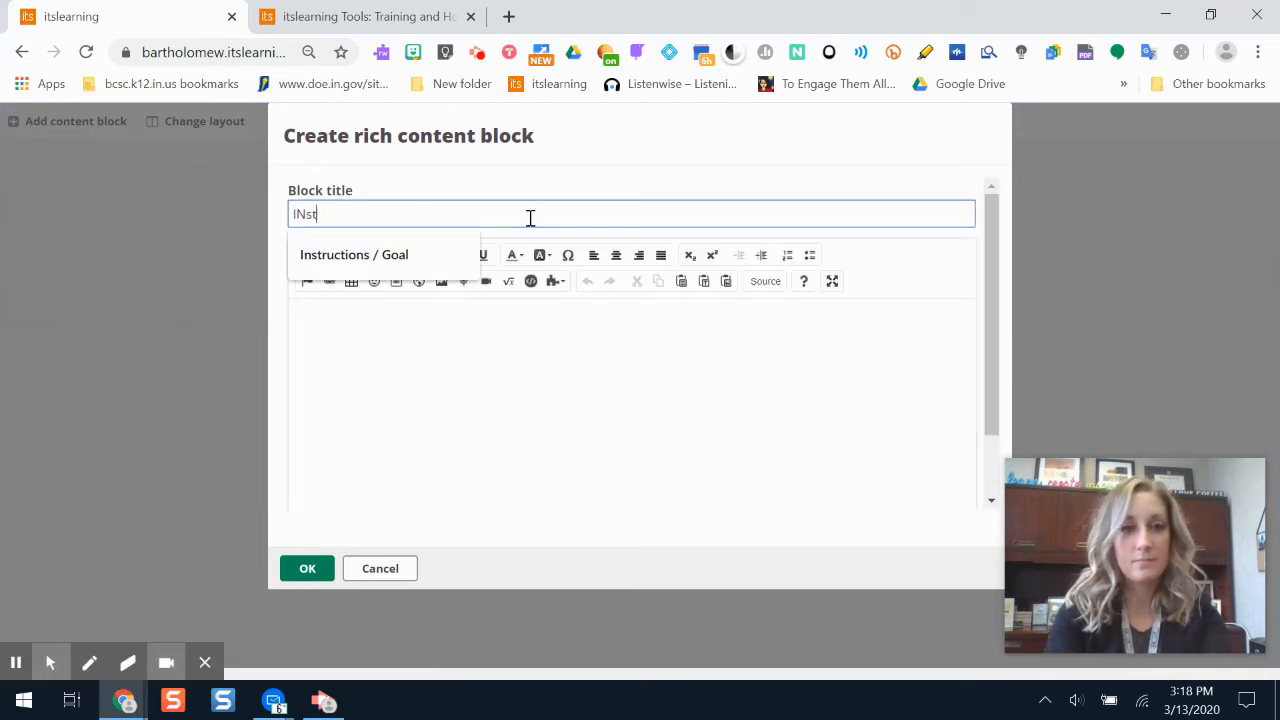
{"action": "key", "text": "BackSpace"}
{"action": "key", "text": "BackSpace"}
{"action": "key", "text": "BackSpace"}
{"action": "type", "text": "nstructions / Goal"}
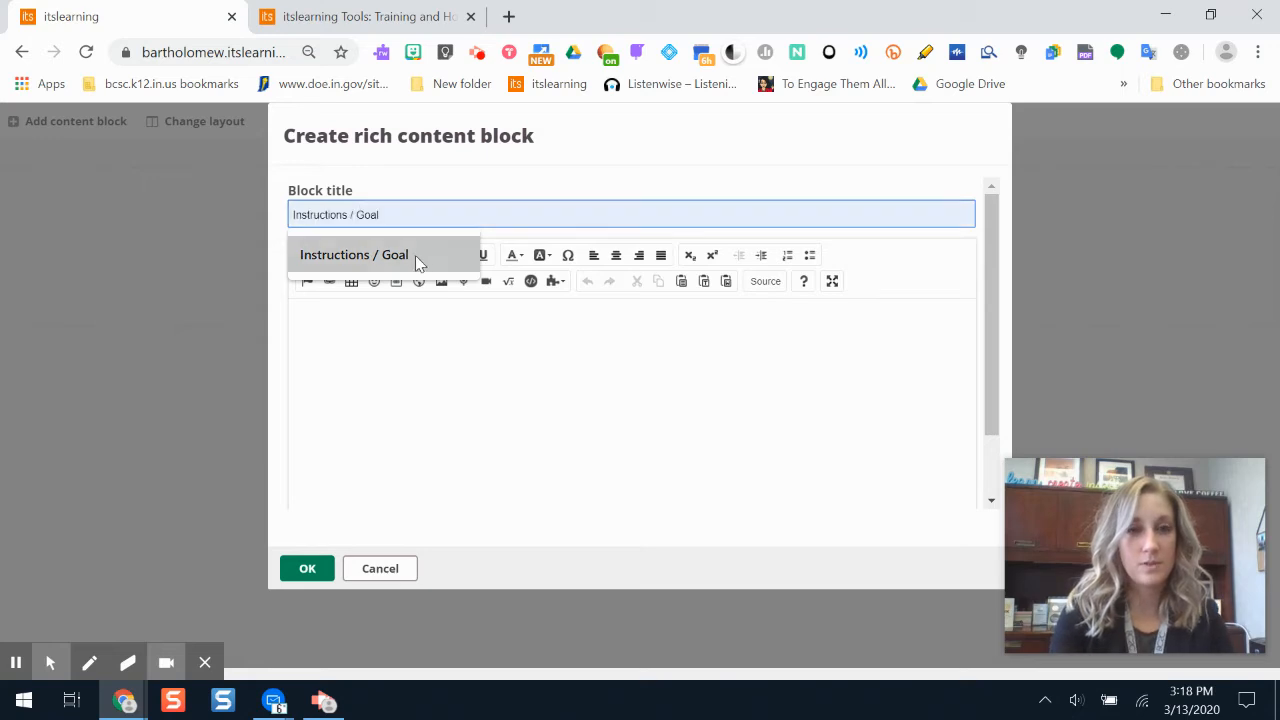
{"action": "left_click", "coordinate": [415, 257]}
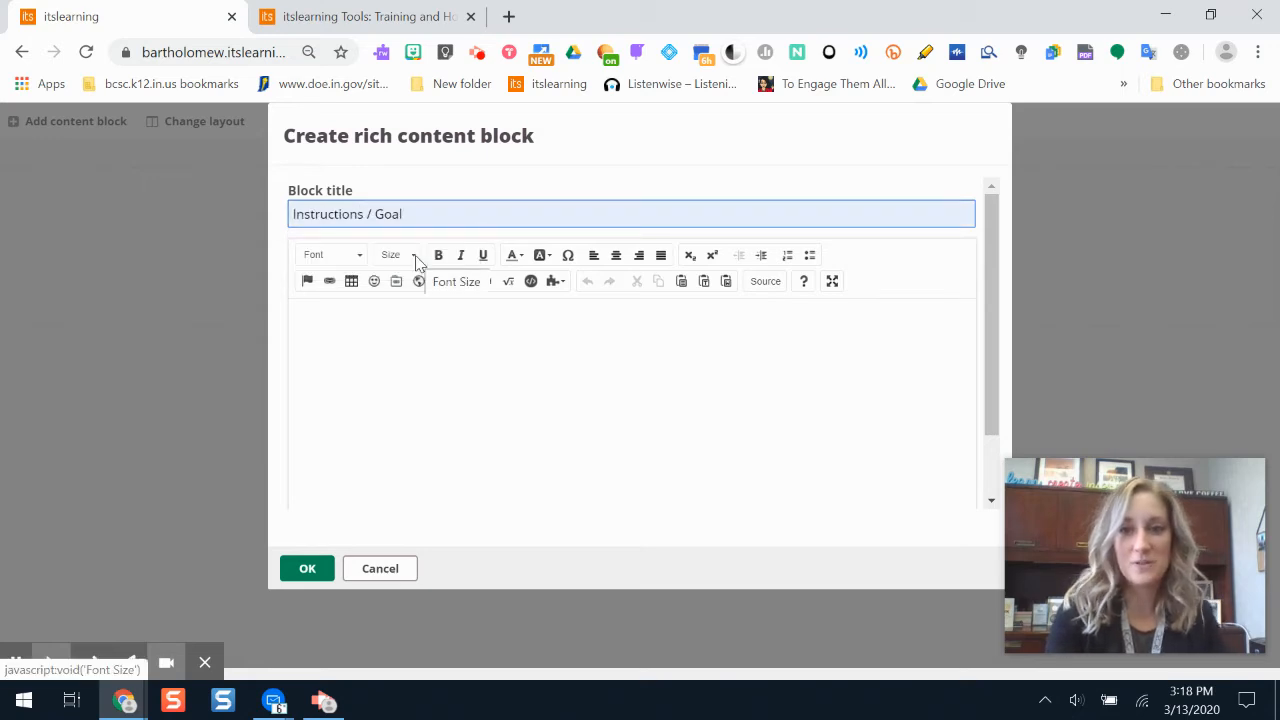
- Write "Lesson goal:" in the block body, followed on a new line by "Explain the significance of the Nile River in Egypt."
{"action": "left_click", "coordinate": [455, 365]}
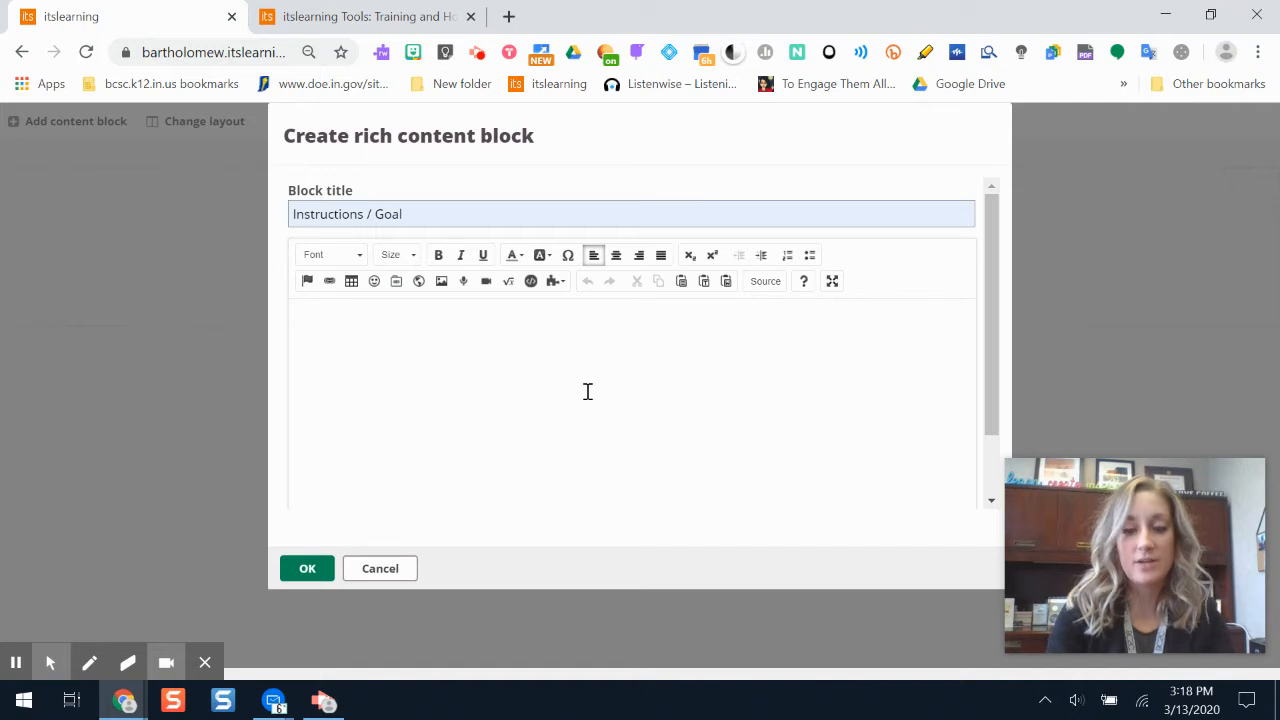
{"action": "type", "text": "Be su"}
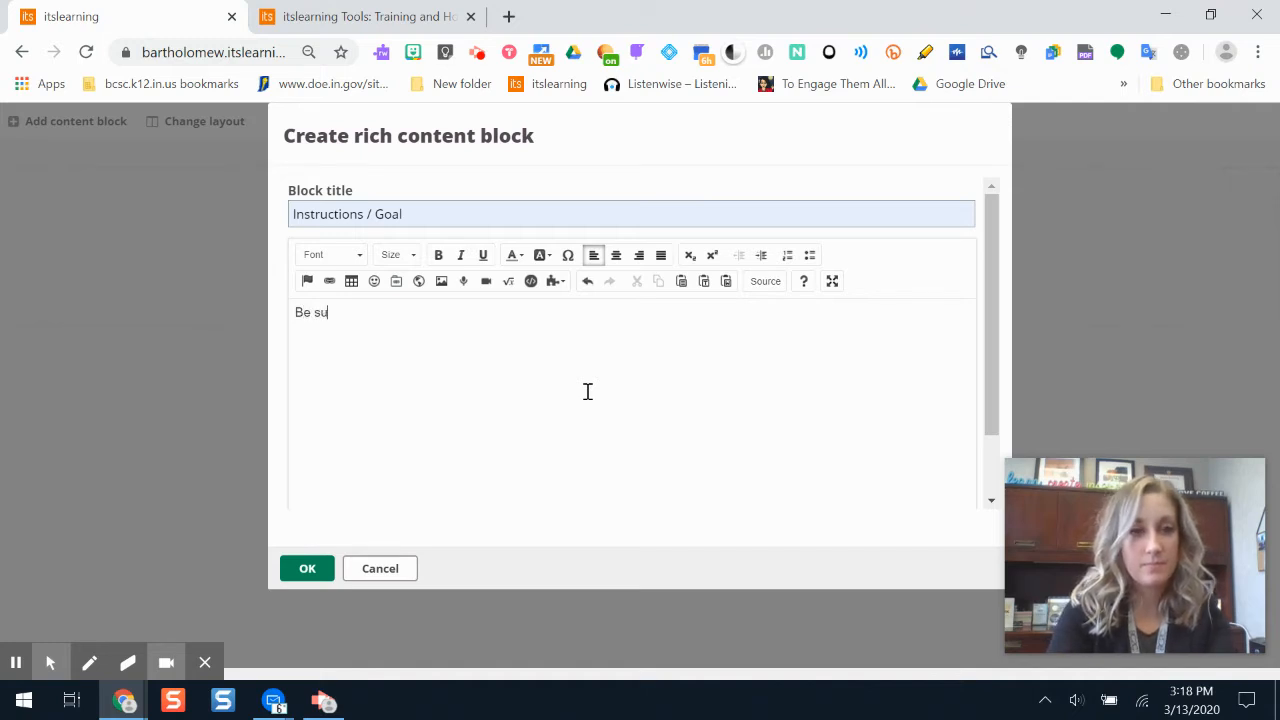
{"action": "type", "text": "sson goal:"}
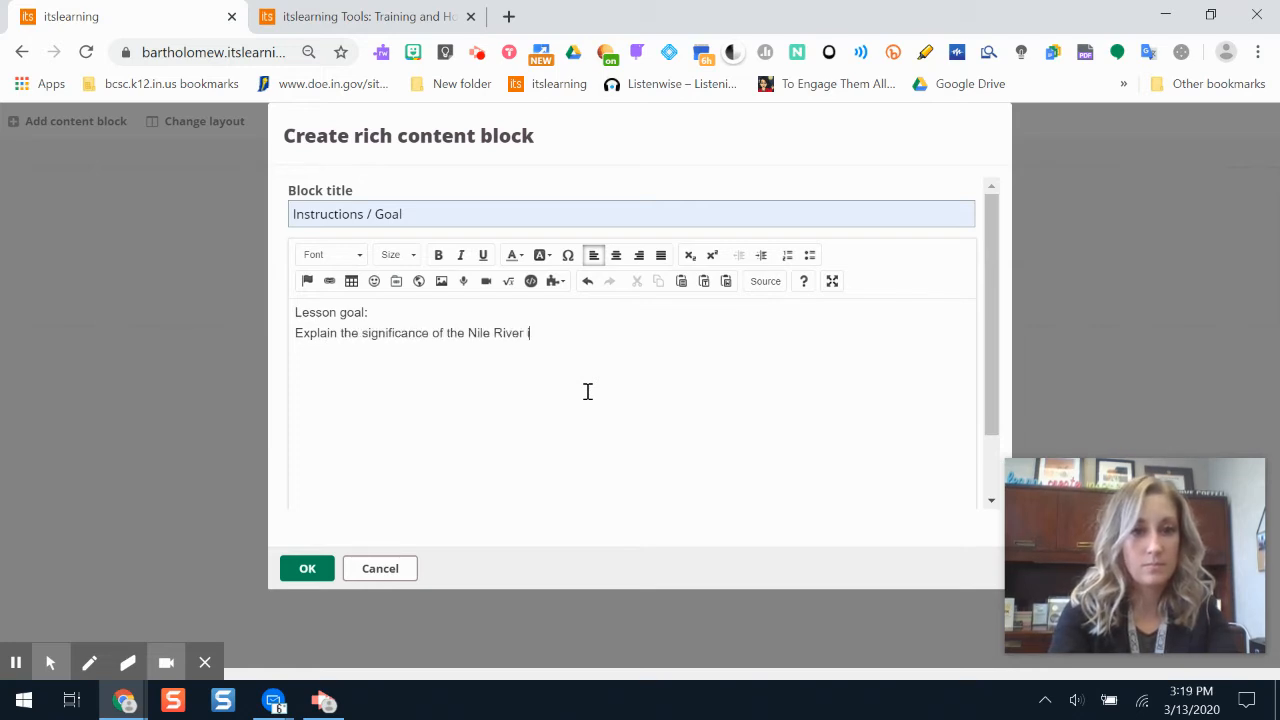
{"action": "type", "text": "gypt."}
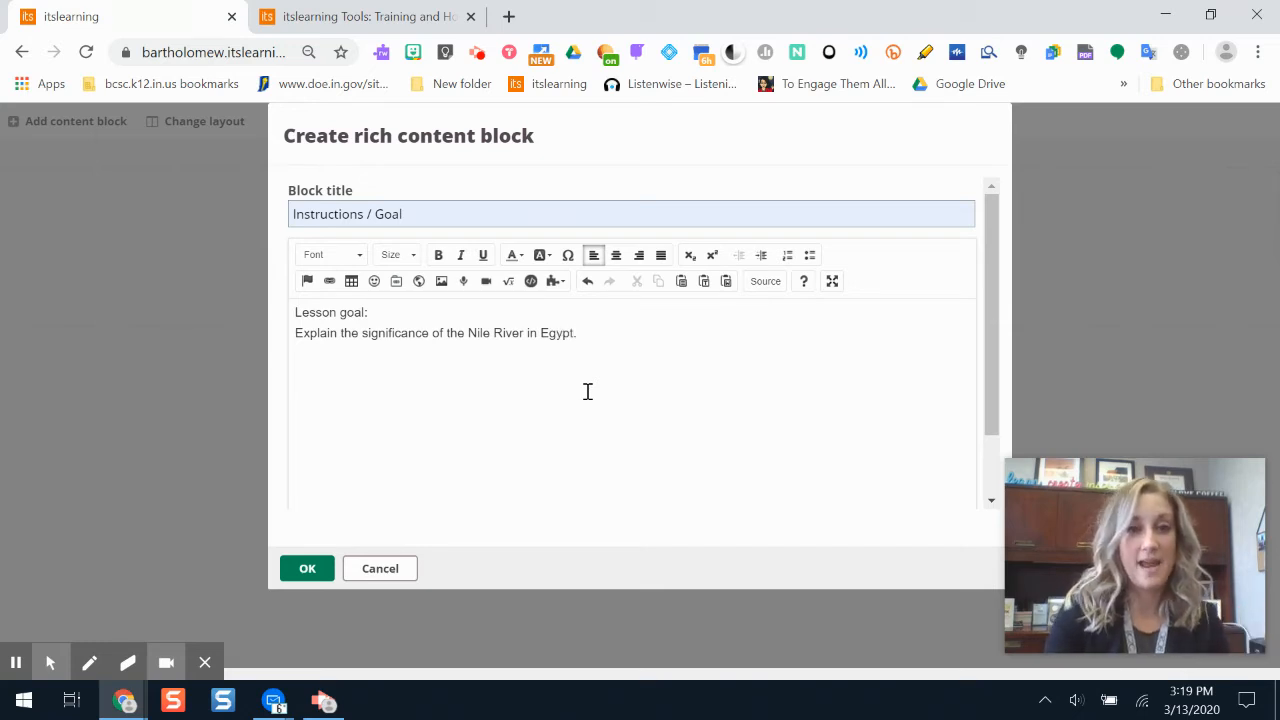
{"action": "left_click", "coordinate": [256, 325]}
{"action": "left_click", "coordinate": [376, 312]}
{"action": "left_click_drag", "start_coordinate": [371, 313], "coordinate": [328, 314]}
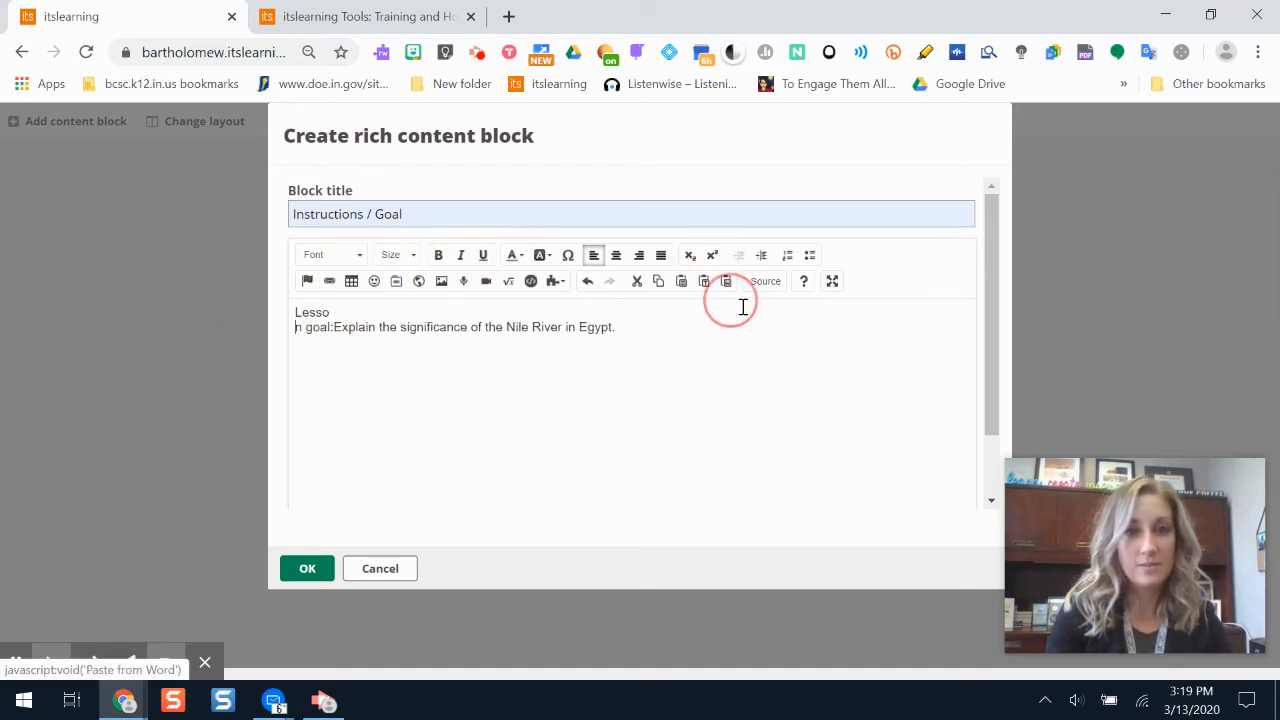
{"action": "left_click", "coordinate": [587, 281]}
- Make the "Lesson goal:" heading in the block body bold
{"action": "left_click", "coordinate": [304, 312]}
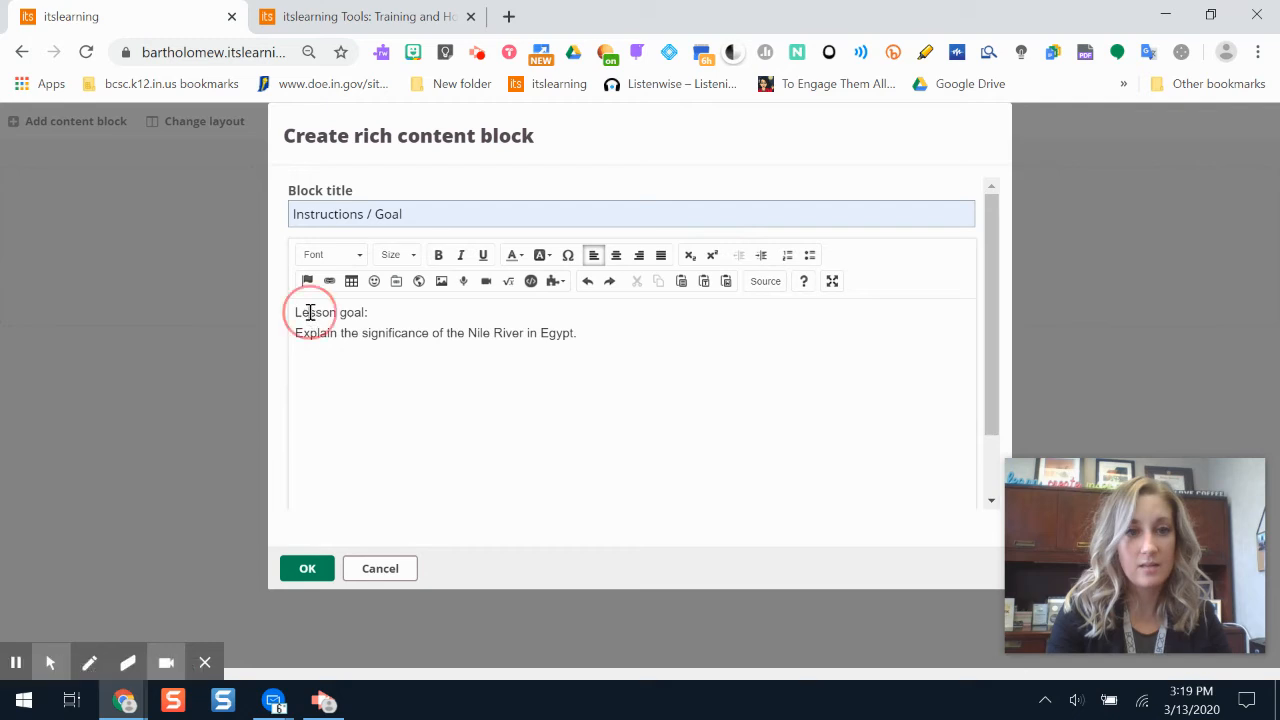
{"action": "left_click_drag", "start_coordinate": [295, 314], "coordinate": [372, 310]}
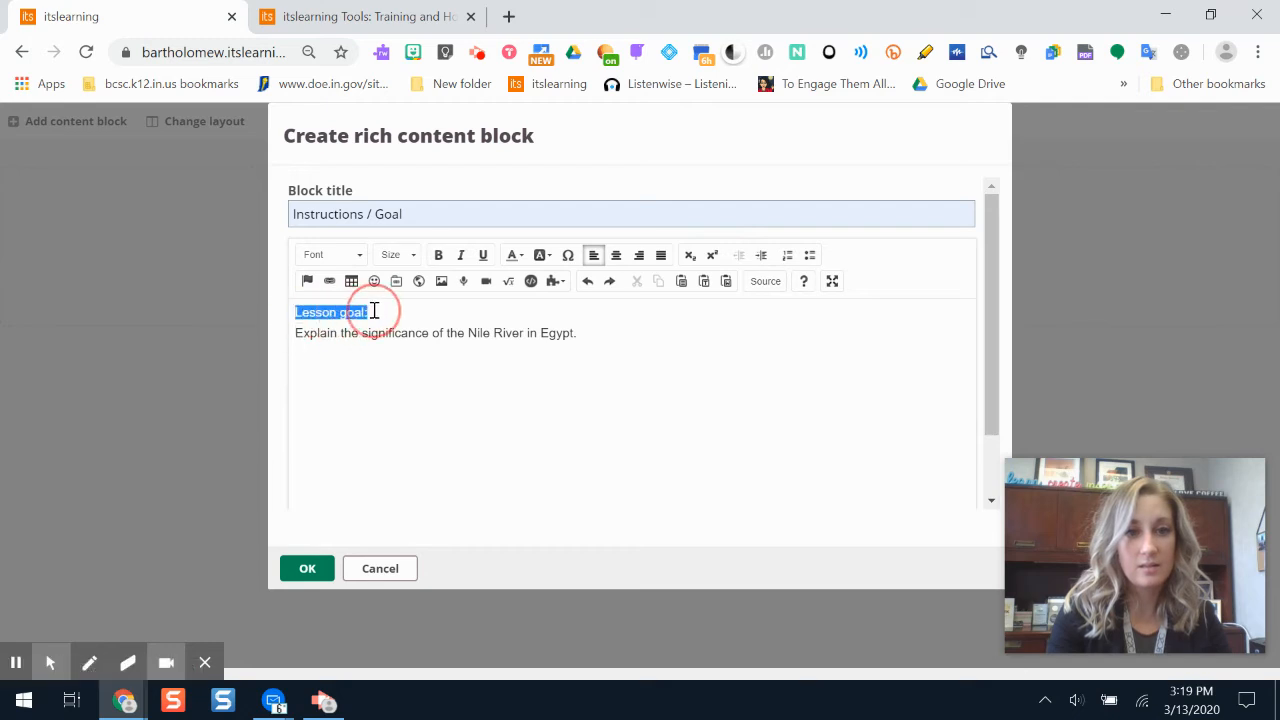
{"action": "left_click", "coordinate": [439, 256]}
{"action": "left_click", "coordinate": [400, 332]}
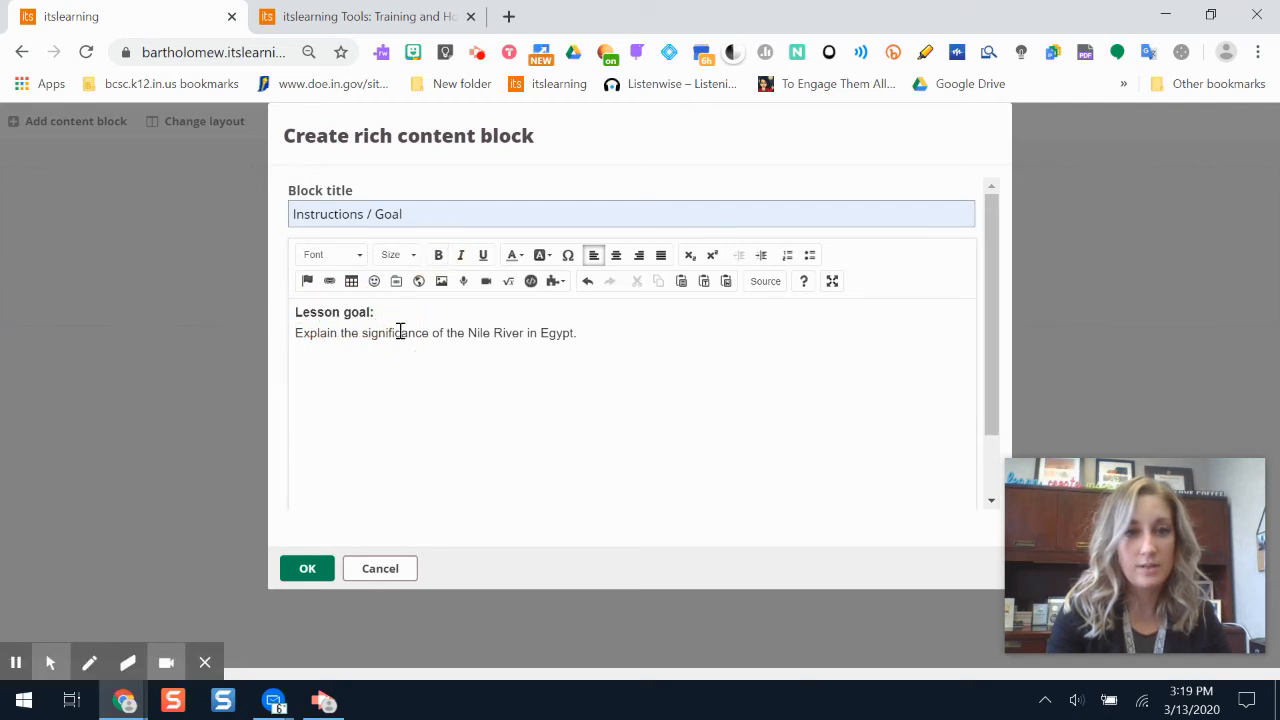
- Try to record audio below the lesson goal text with the audio recorder, and close the recorder
{"action": "left_click", "coordinate": [581, 340]}
{"action": "key", "text": "Return"}
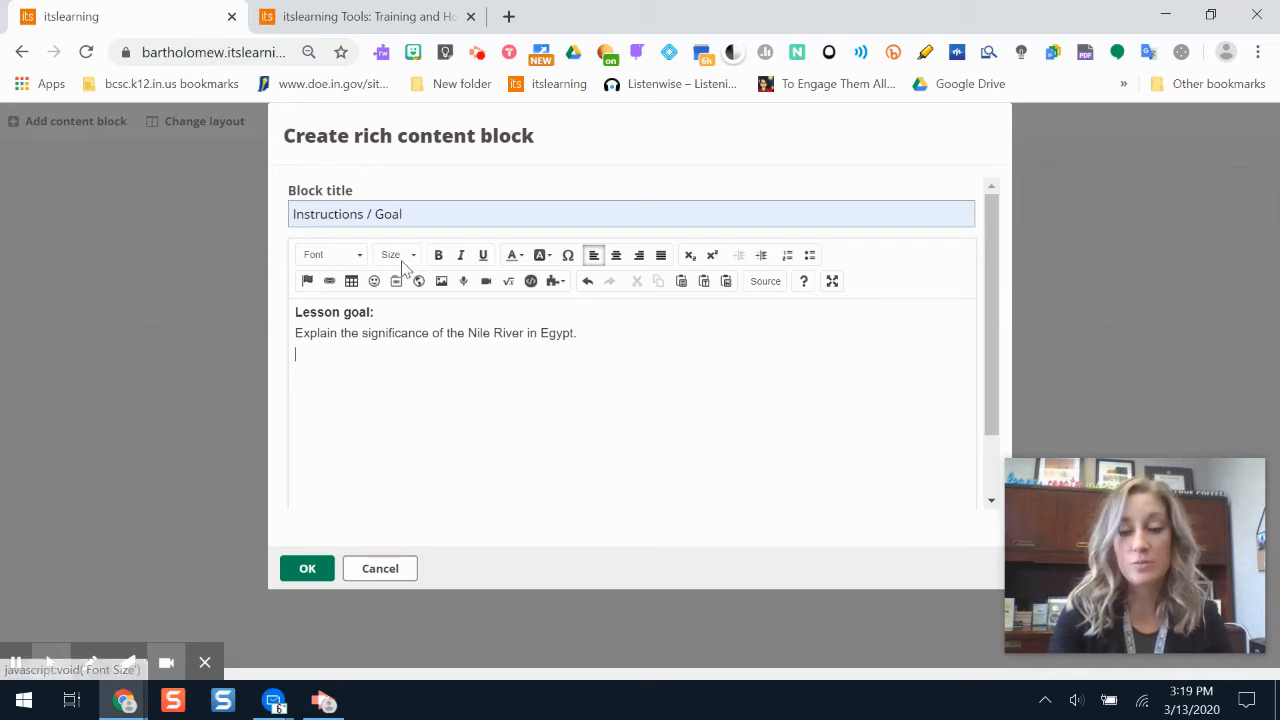
{"action": "left_click", "coordinate": [464, 283]}
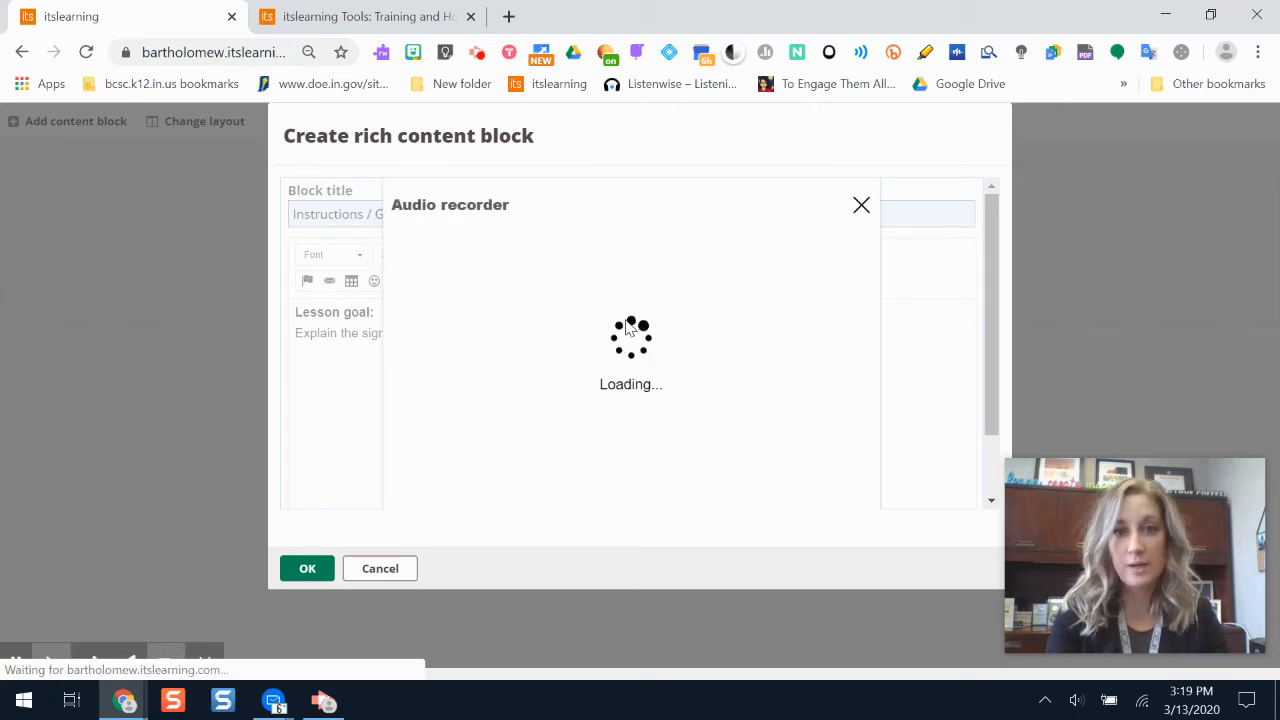
{"action": "left_click", "coordinate": [449, 258]}
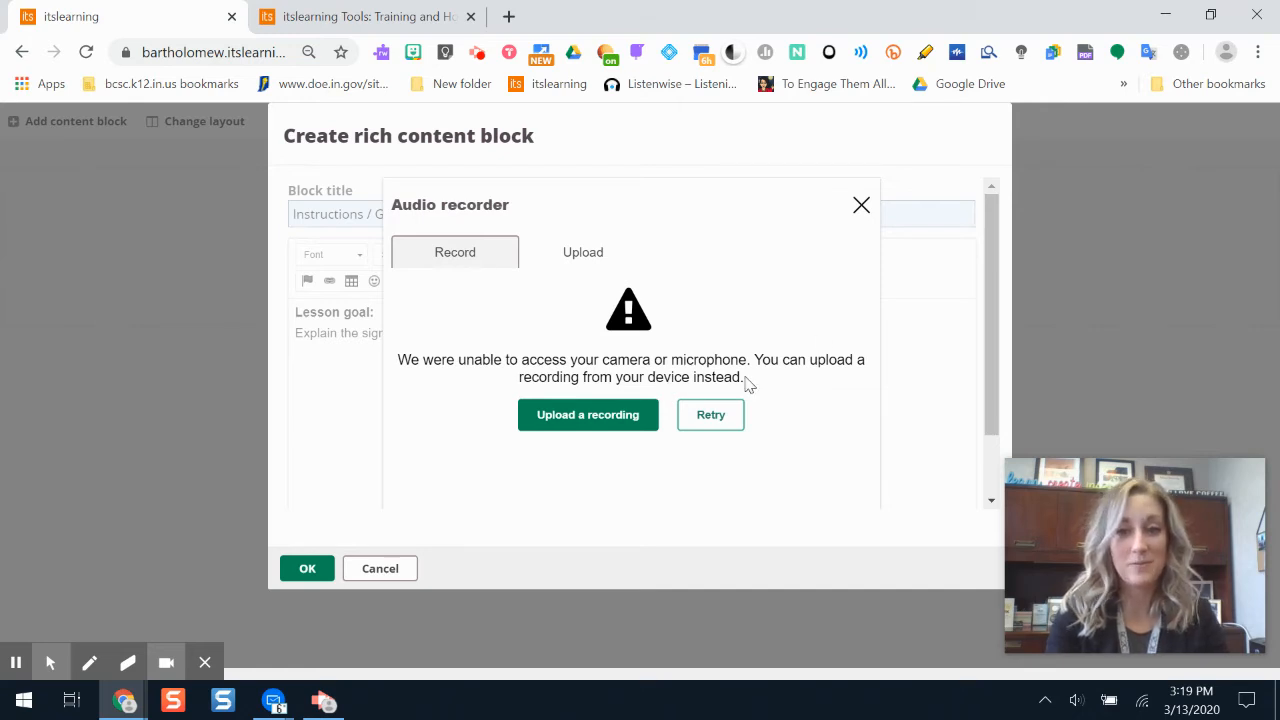
{"action": "left_click", "coordinate": [861, 206]}
{"action": "left_click", "coordinate": [577, 377]}
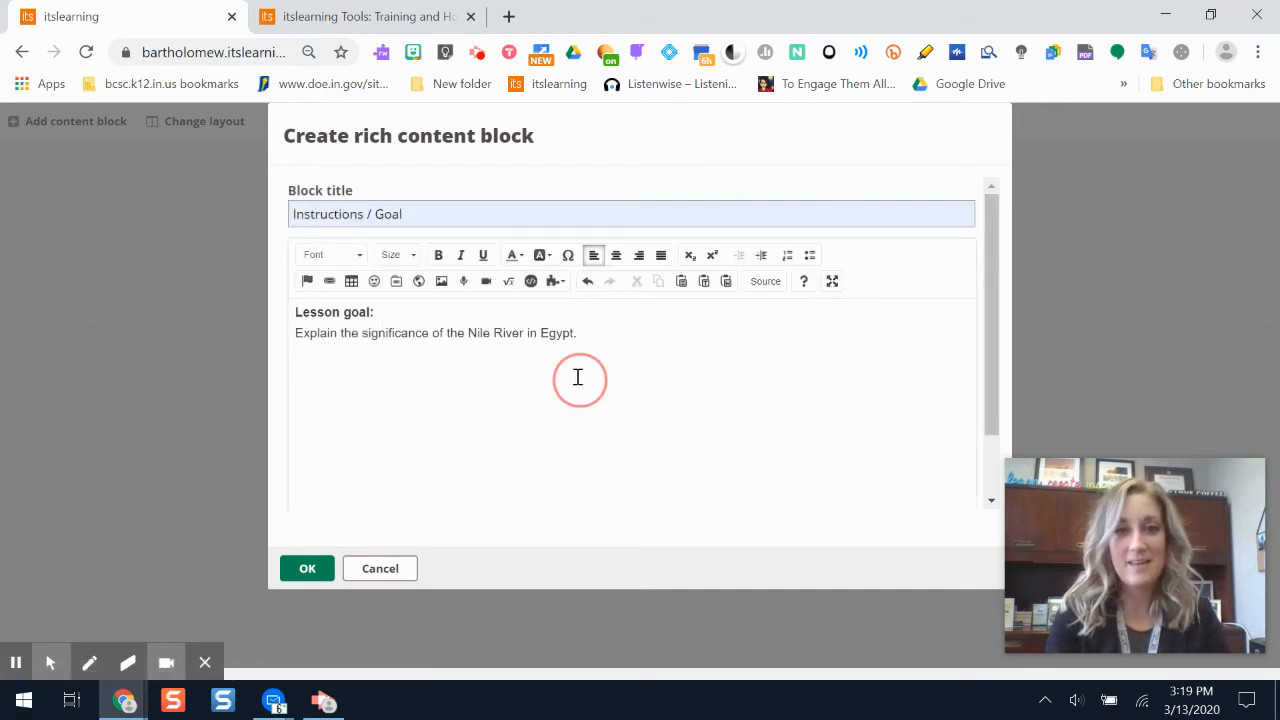
- Open the video recorder, examine its recording controls and close it without recording
{"action": "left_click", "coordinate": [486, 282]}
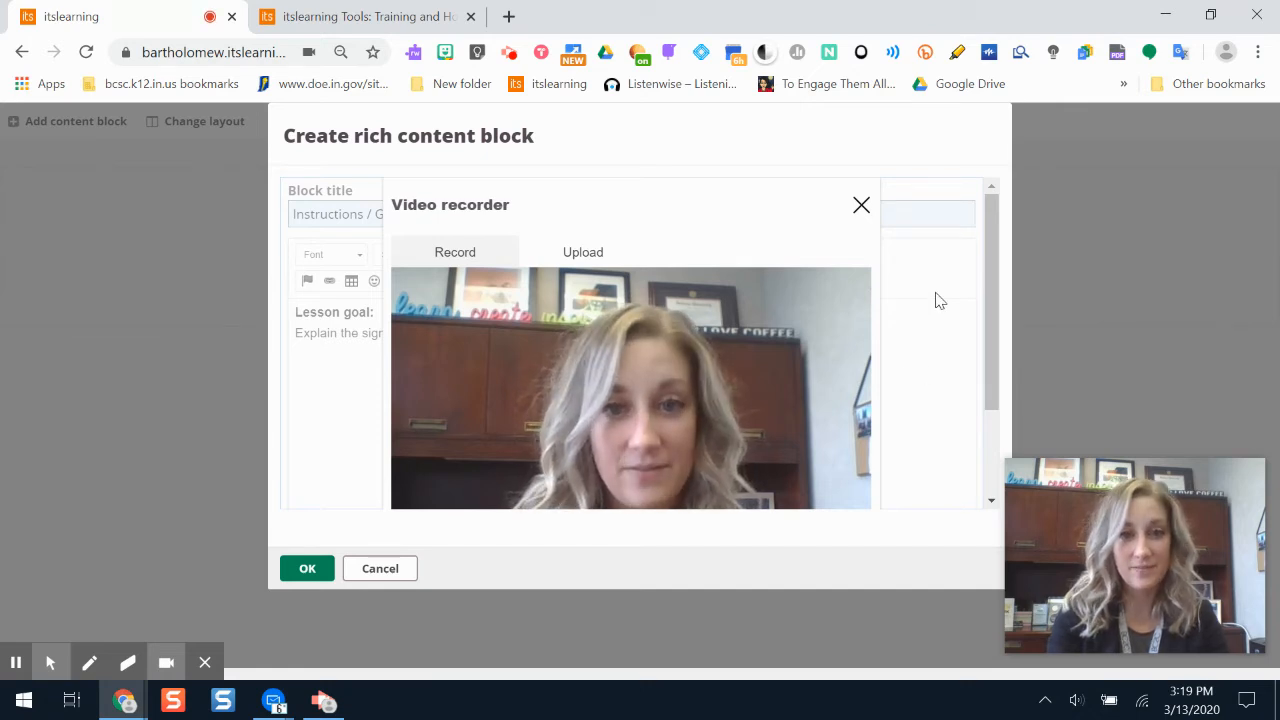
{"action": "left_click_drag", "start_coordinate": [988, 313], "coordinate": [1000, 423]}
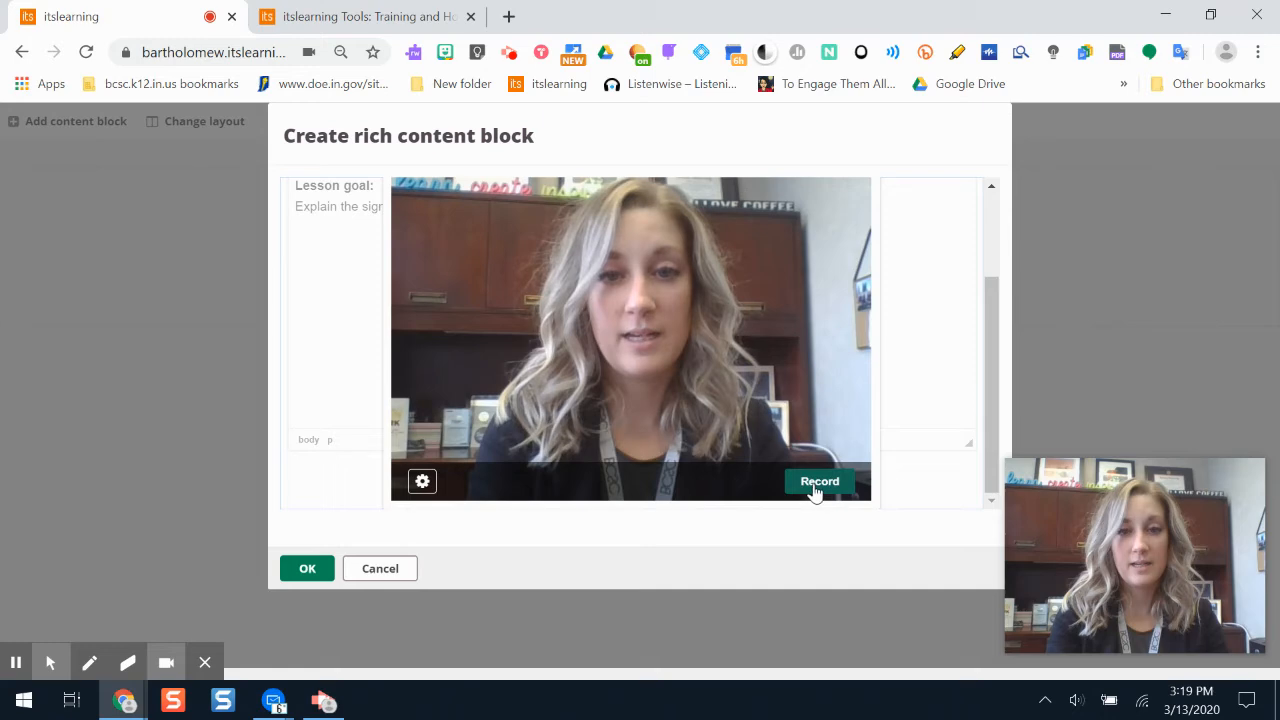
{"action": "left_click_drag", "start_coordinate": [986, 385], "coordinate": [987, 313]}
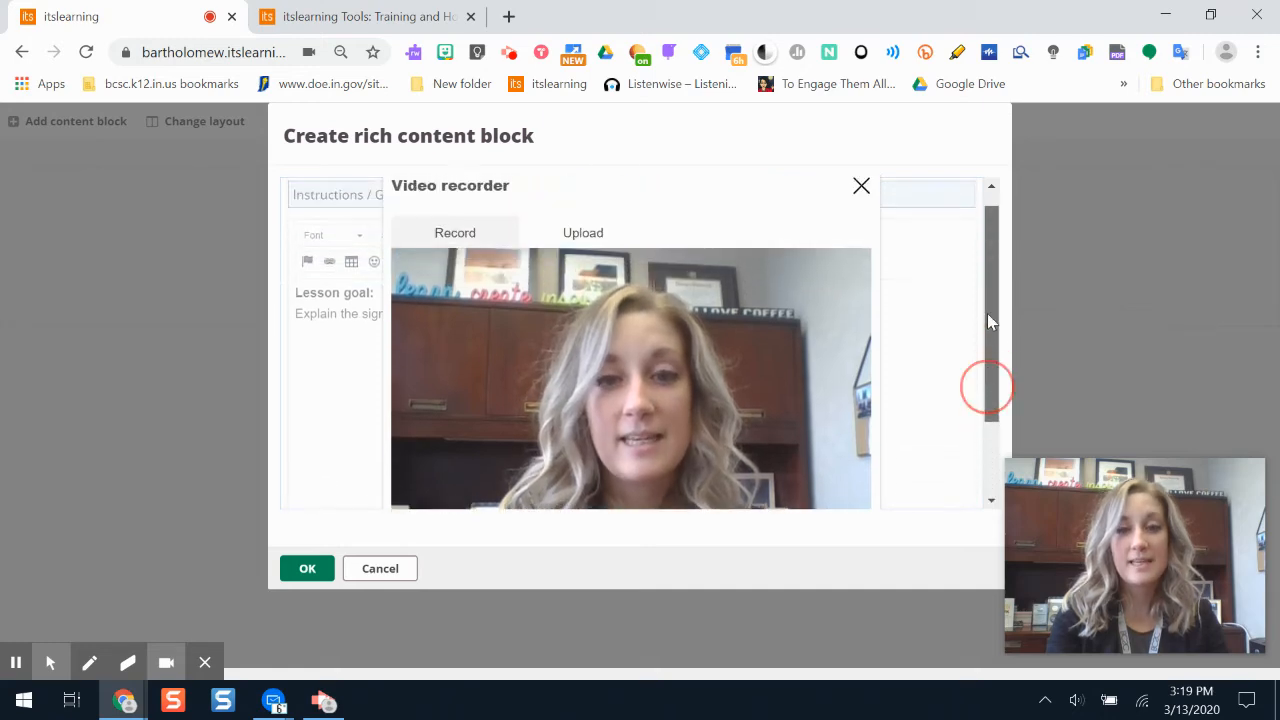
{"action": "left_click", "coordinate": [864, 189]}
- Start a new line below the Nile River sentence, and look through the stored web files for images without inserting one
{"action": "left_click", "coordinate": [546, 366]}
{"action": "left_click", "coordinate": [606, 315]}
{"action": "key", "text": "Return"}
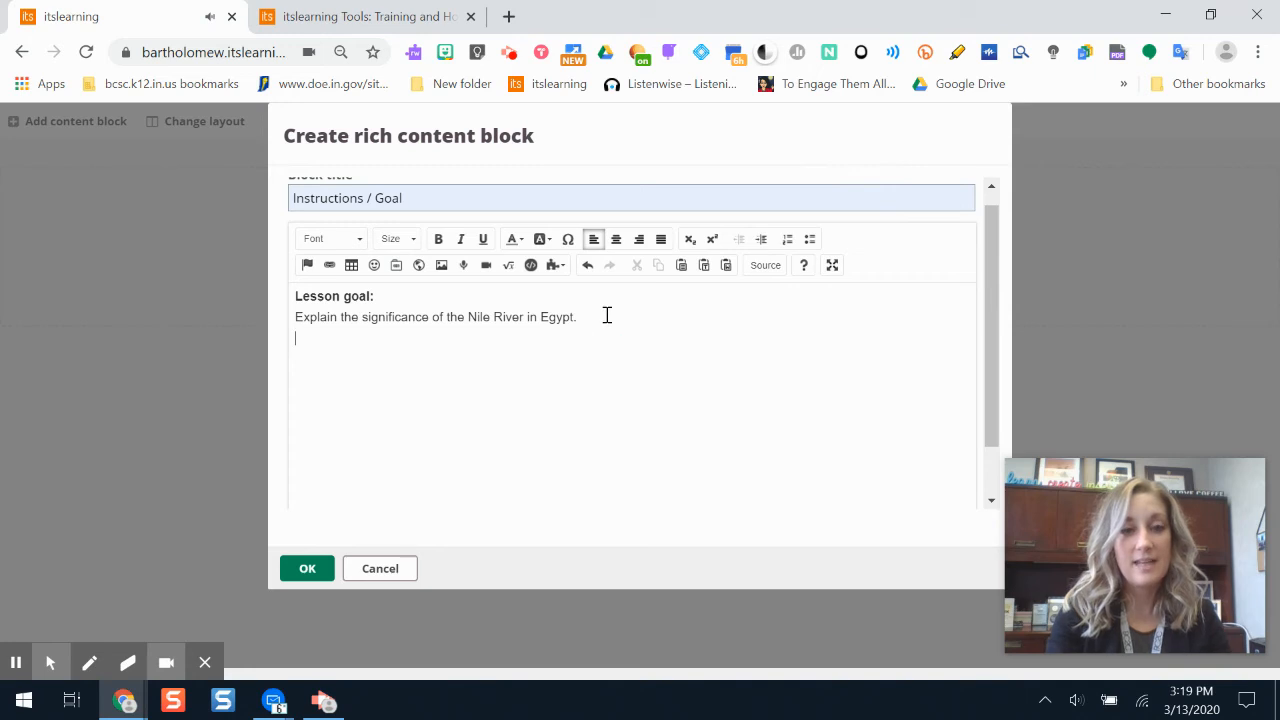
{"action": "left_click", "coordinate": [447, 267]}
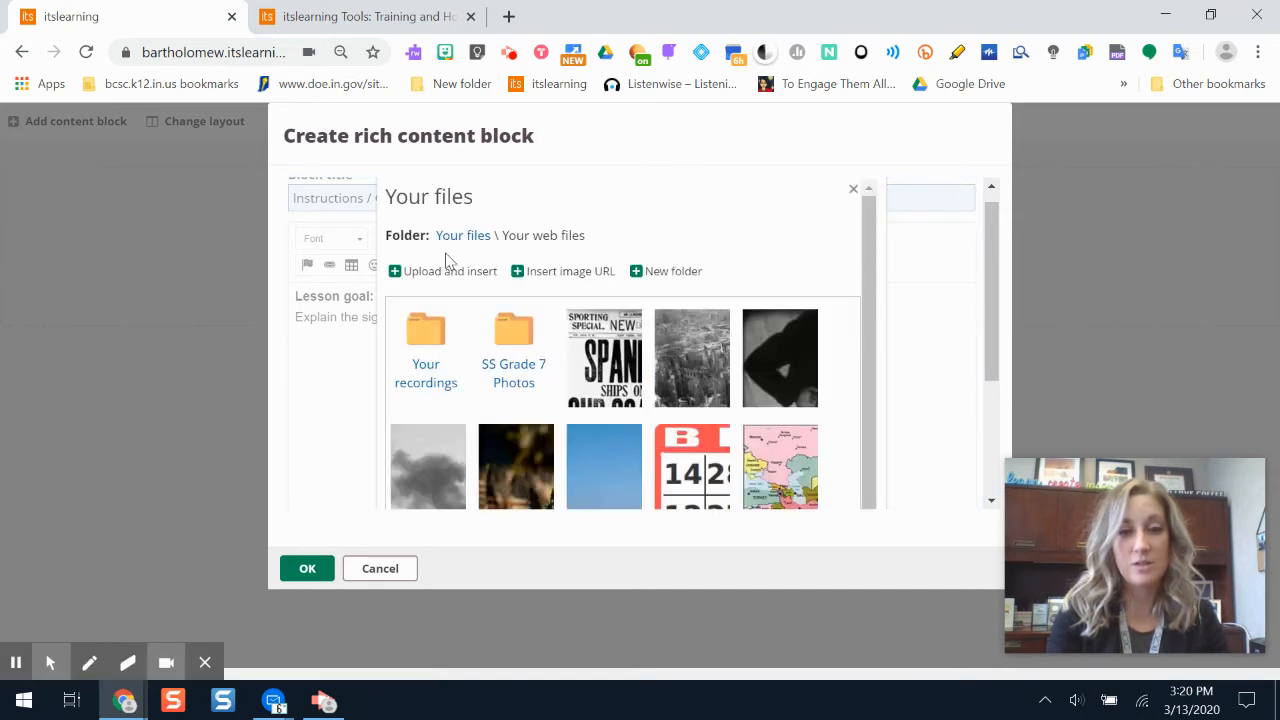
{"action": "left_click", "coordinate": [853, 188]}
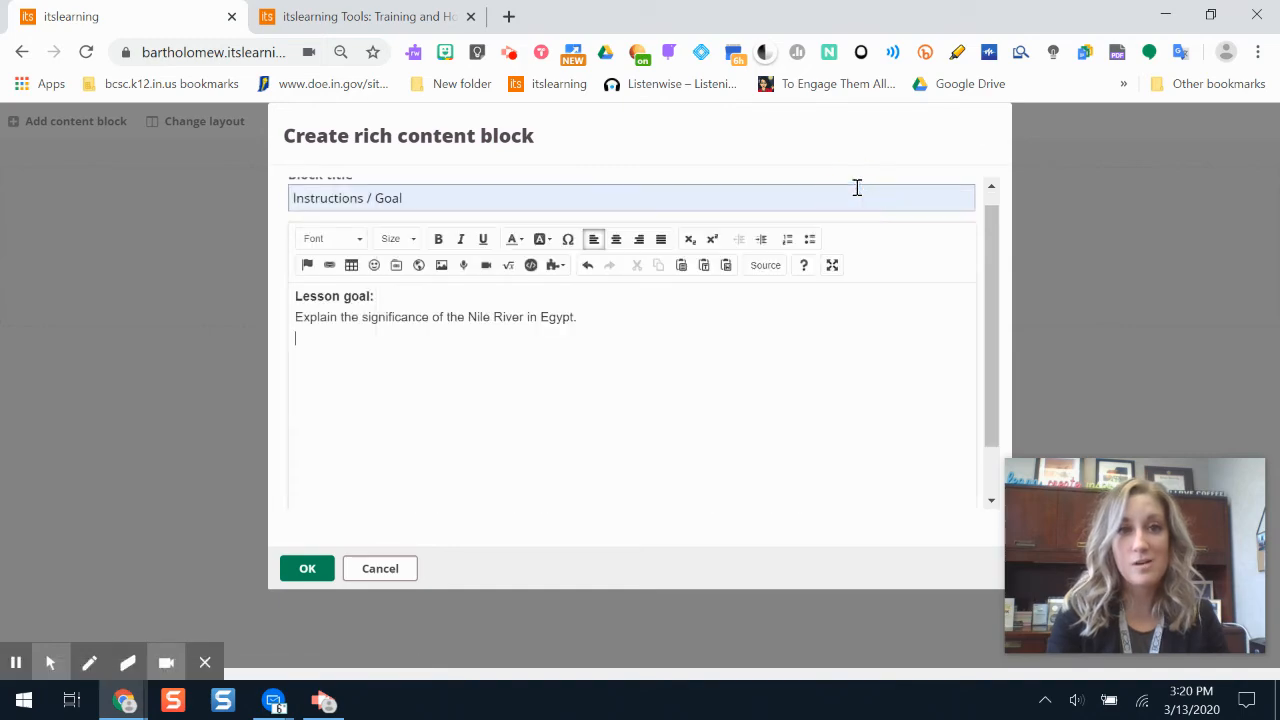
- Search Google Images for "nile river" in a new browser tab
{"action": "left_click", "coordinate": [508, 16]}
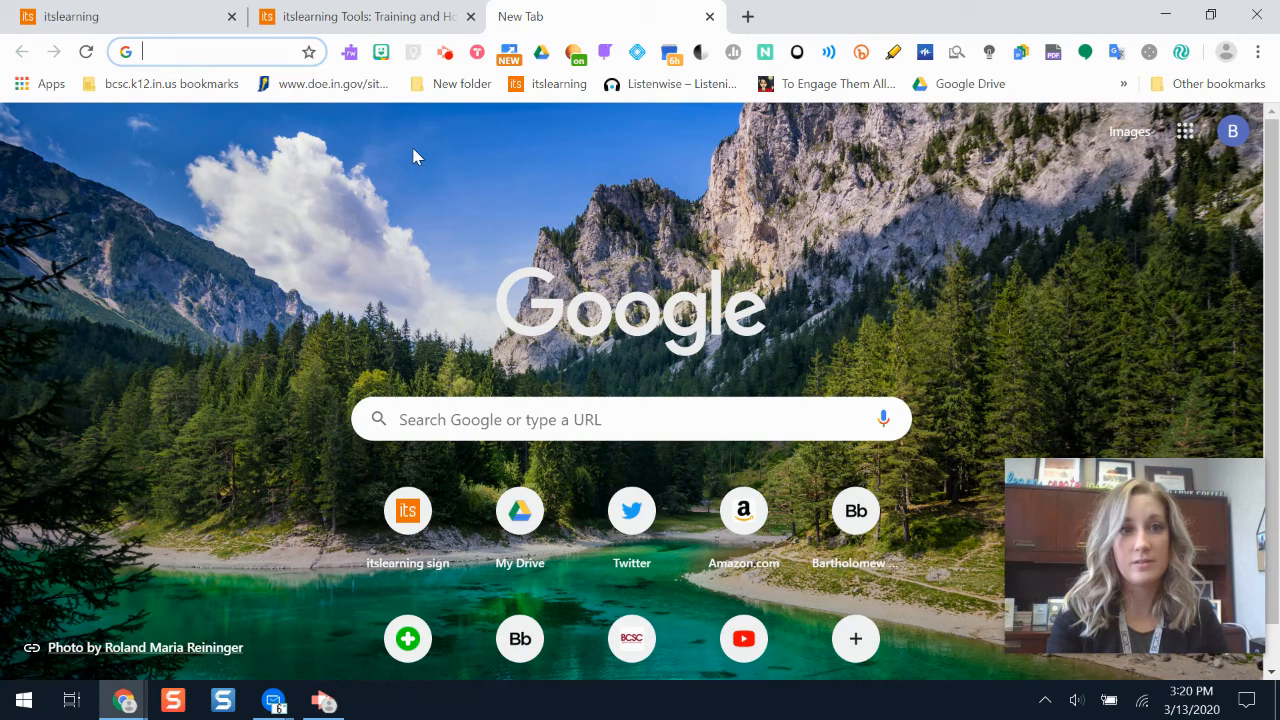
{"action": "left_click", "coordinate": [1120, 137]}
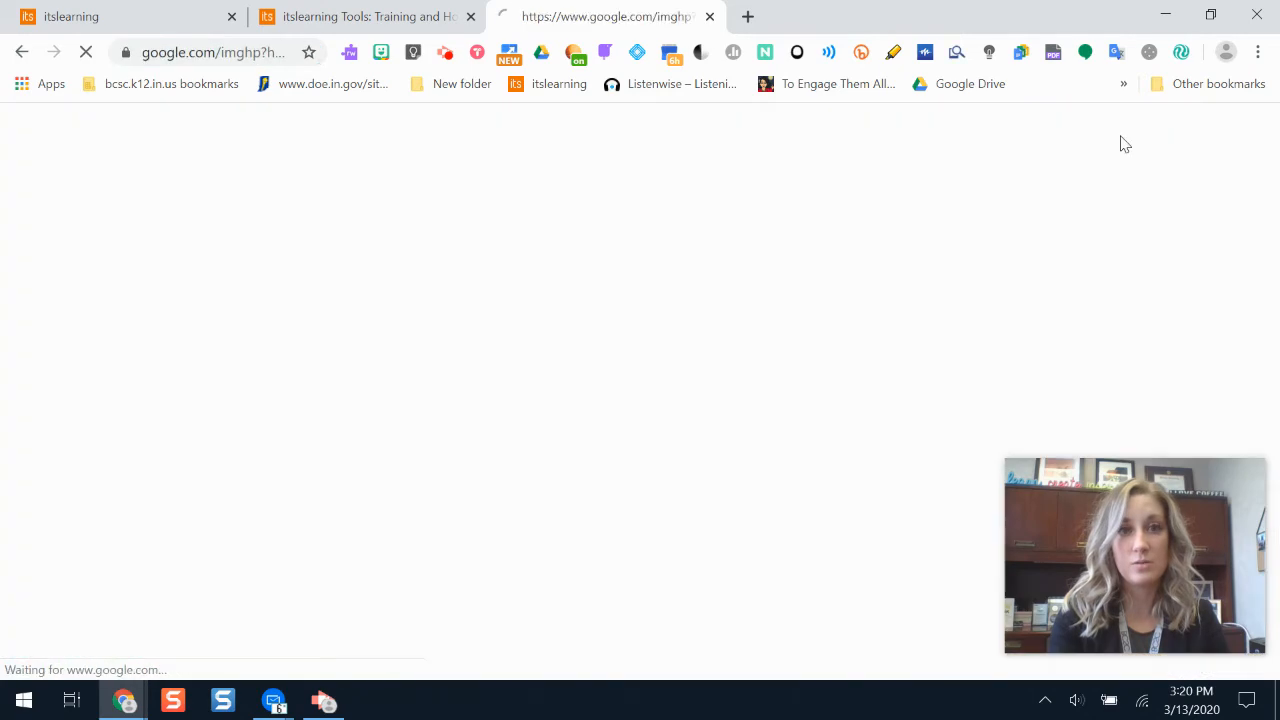
{"action": "left_click", "coordinate": [624, 408]}
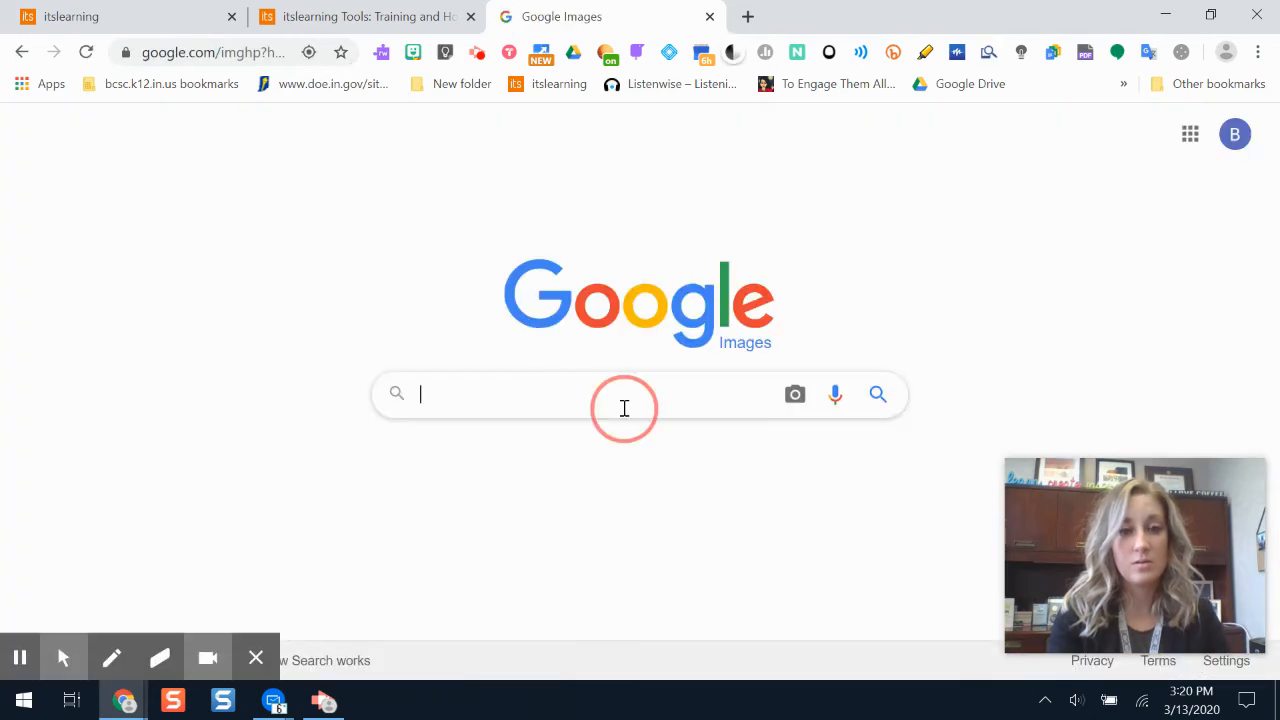
{"action": "type", "text": "nile river"}
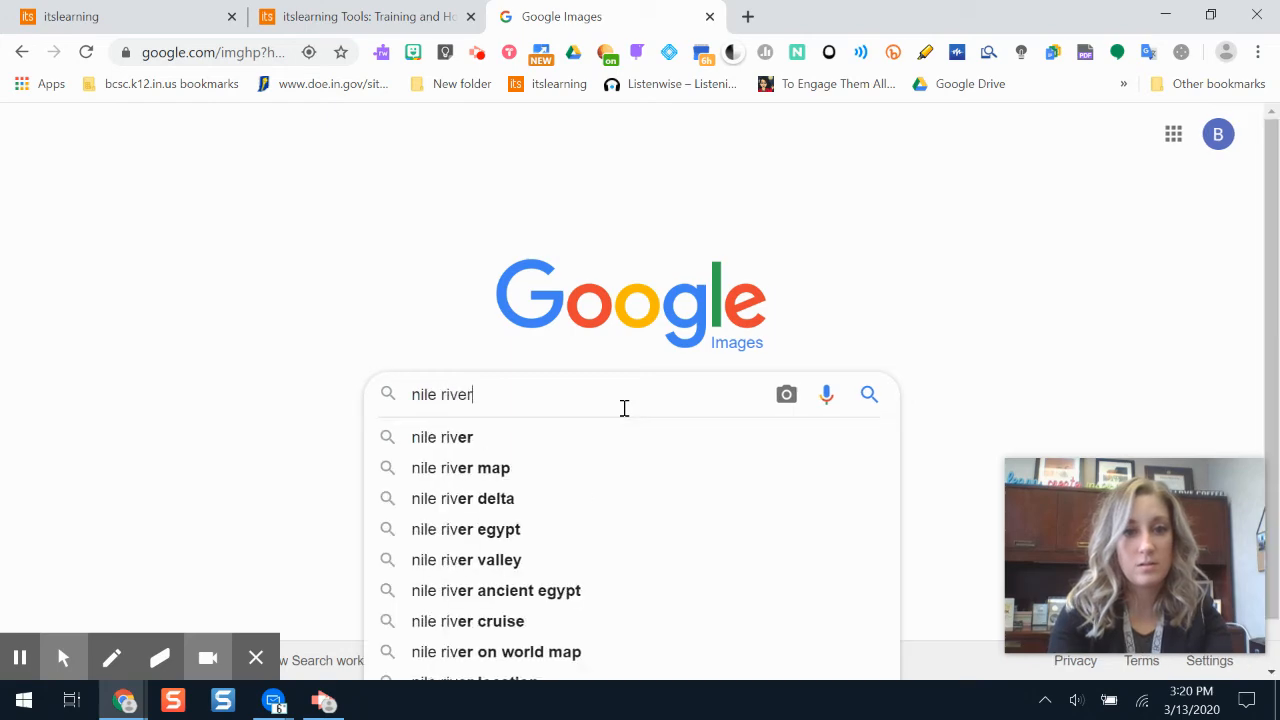
{"action": "key", "text": "Return"}
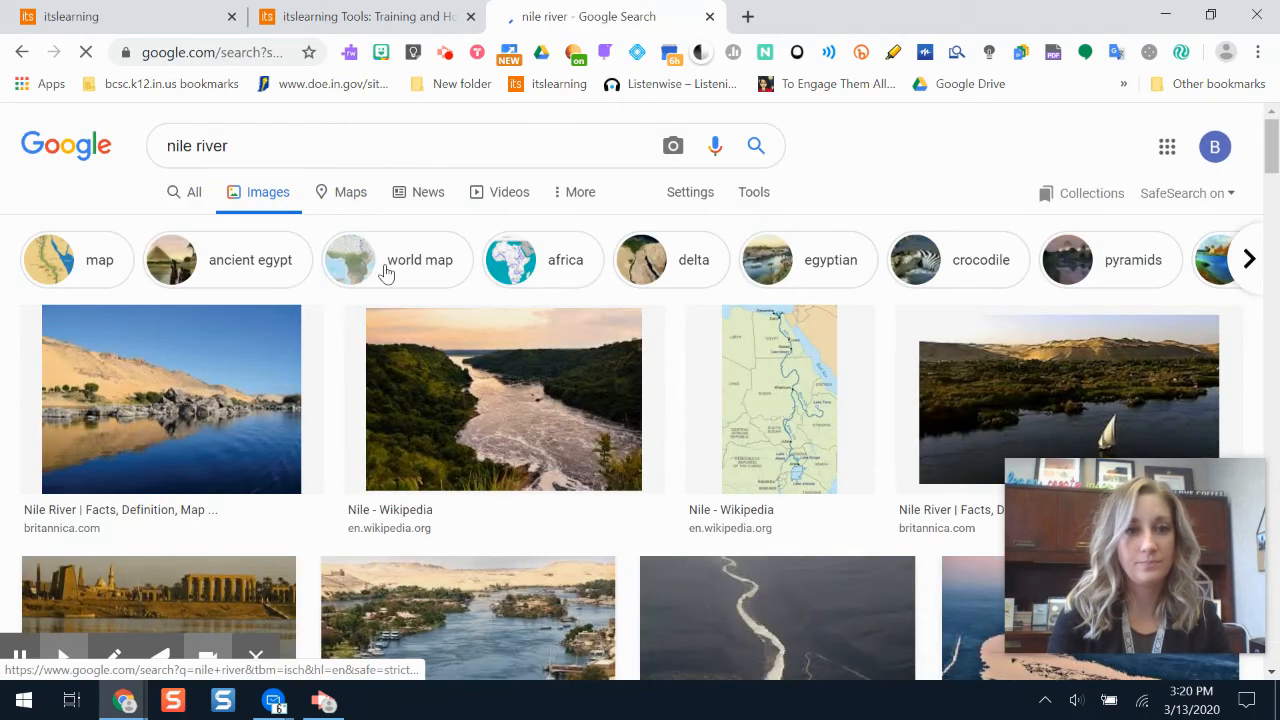
- Open the first Nile River image result from Britannica and copy the image
{"action": "left_click", "coordinate": [186, 410]}
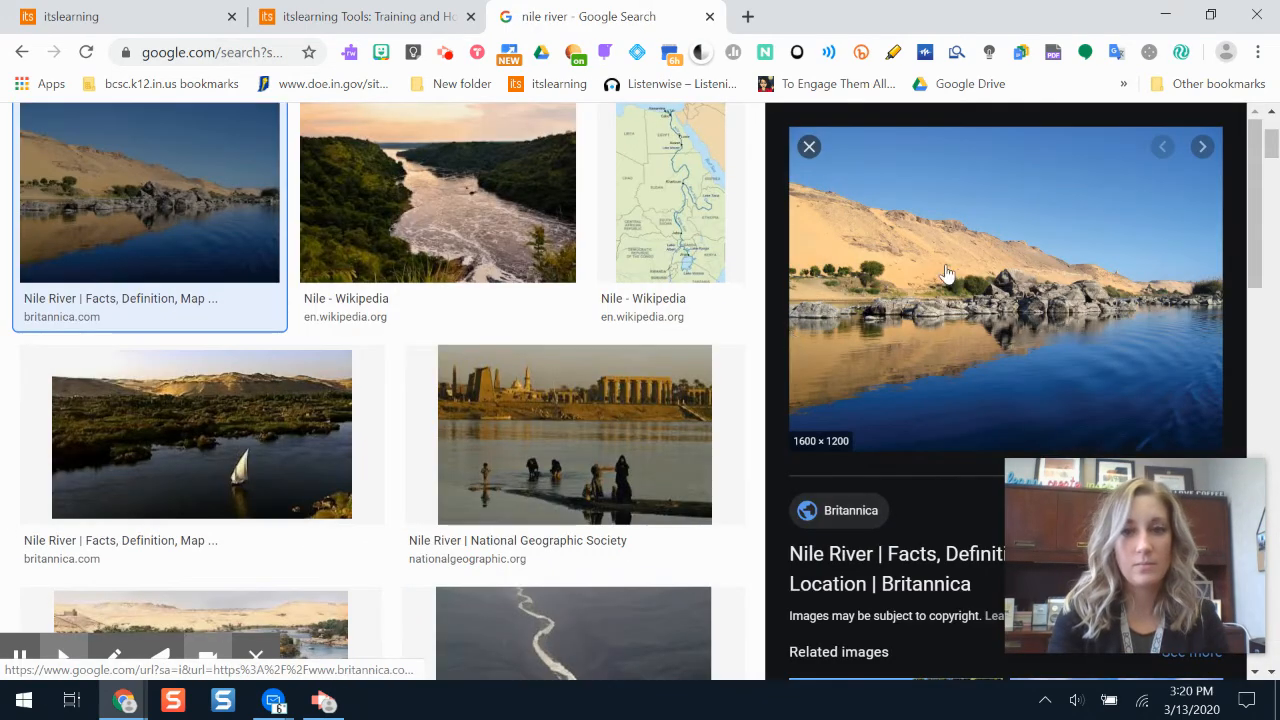
{"action": "right_click", "coordinate": [947, 268]}
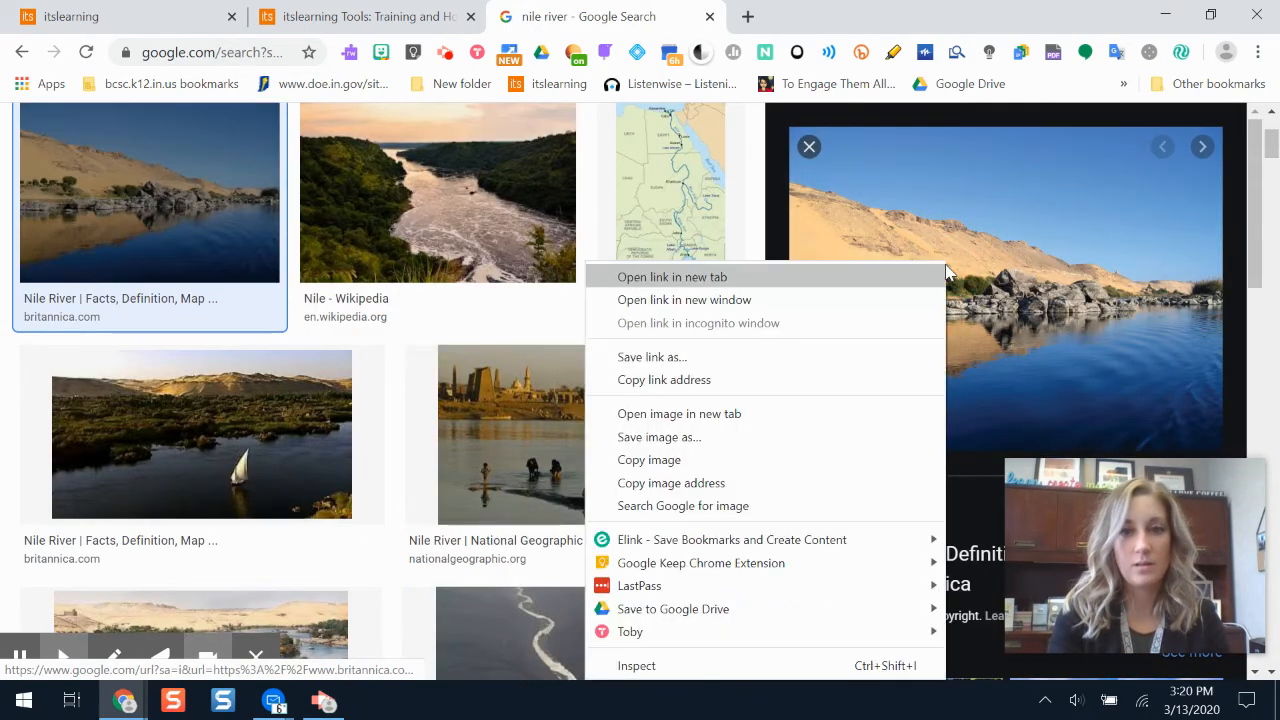
{"action": "left_click", "coordinate": [657, 460]}
- Return to the itslearning content block and paste the copied Nile River image below the lesson goal sentence
{"action": "left_click", "coordinate": [330, 14]}
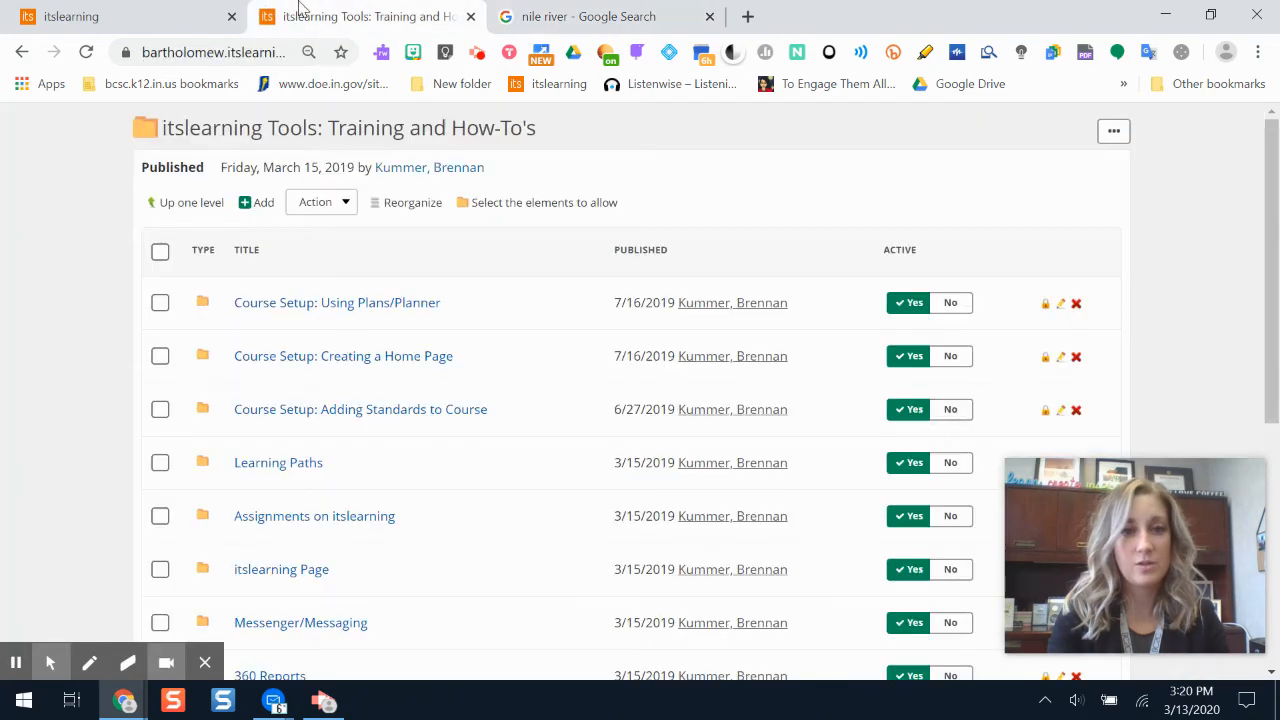
{"action": "left_click", "coordinate": [122, 10]}
{"action": "right_click", "coordinate": [385, 386]}
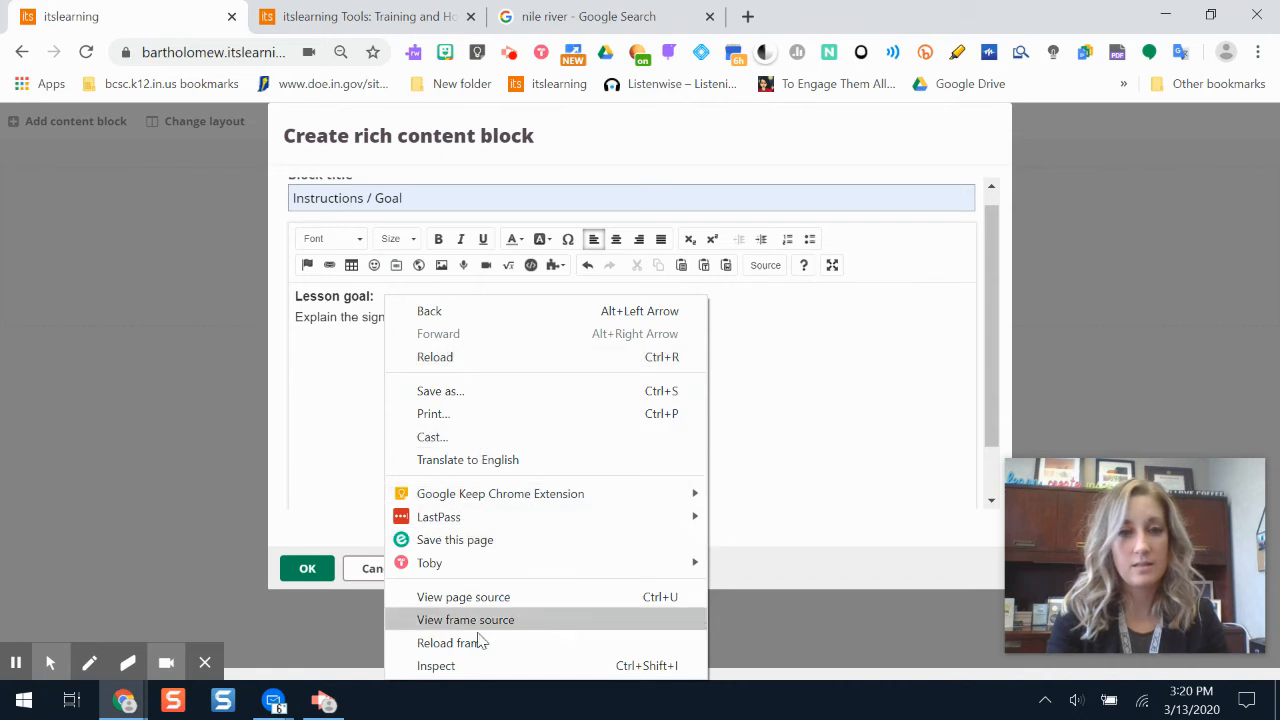
{"action": "left_click", "coordinate": [330, 356]}
{"action": "right_click", "coordinate": [328, 354]}
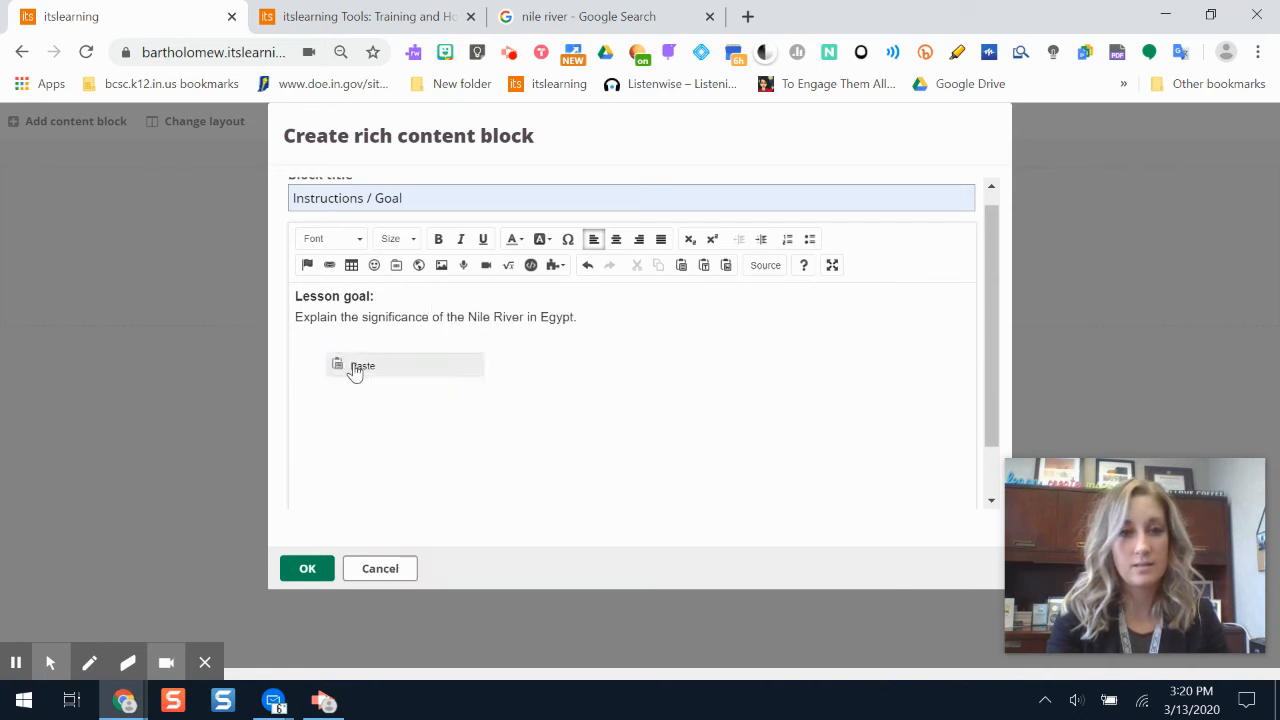
{"action": "left_click", "coordinate": [352, 370]}
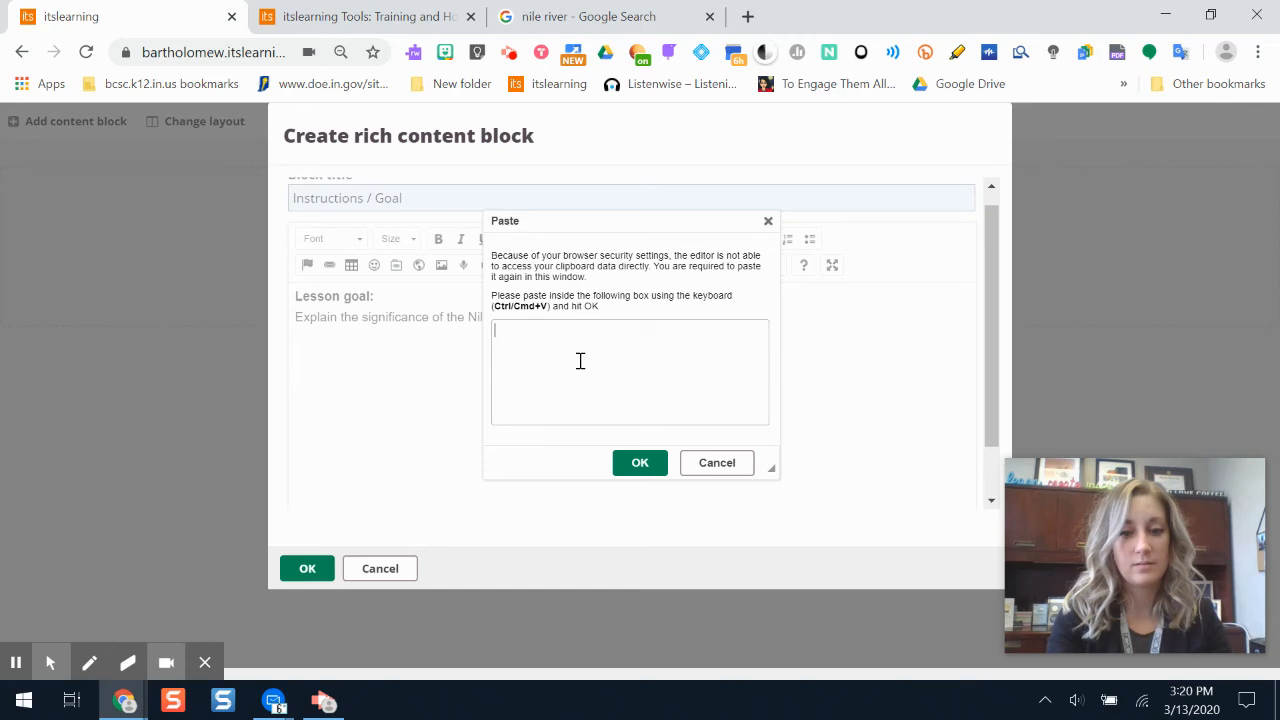
{"action": "key", "text": "ctrl+v"}
{"action": "left_click", "coordinate": [634, 458]}
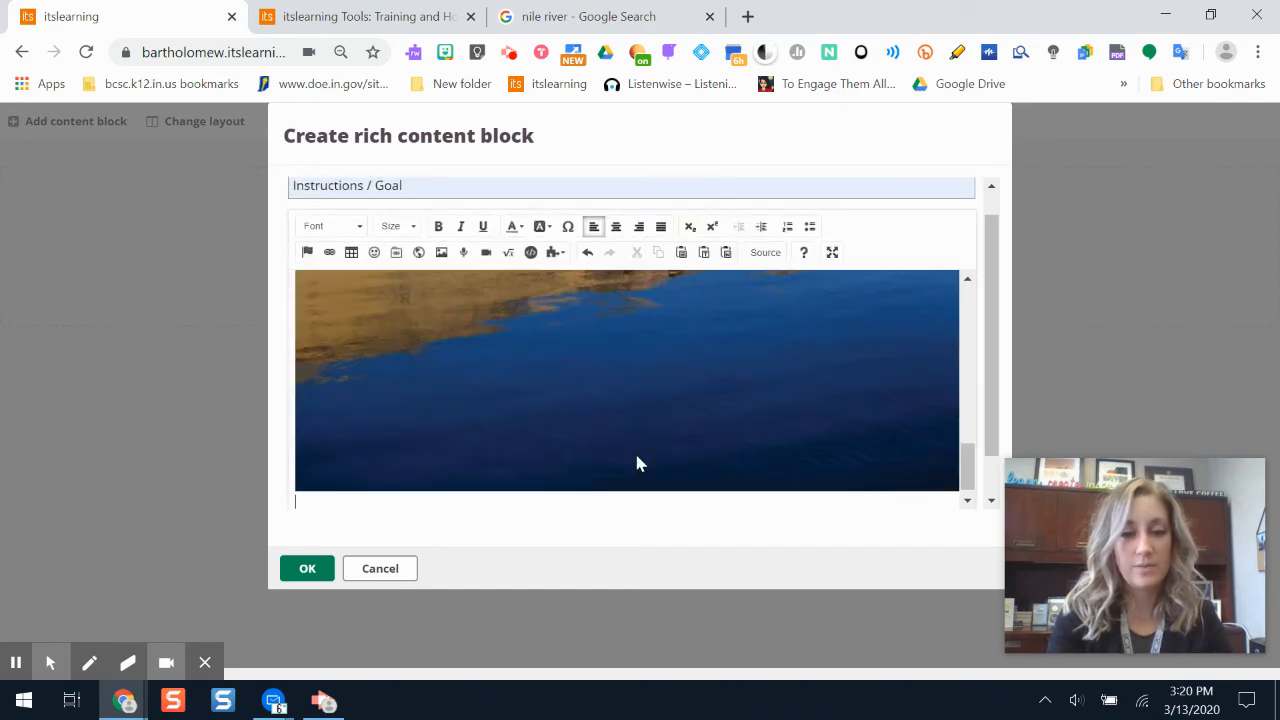
- Shrink the pasted Nile River image proportionally to about 1268 × 951 px, and check the block's HTML source
{"action": "left_click", "coordinate": [717, 390]}
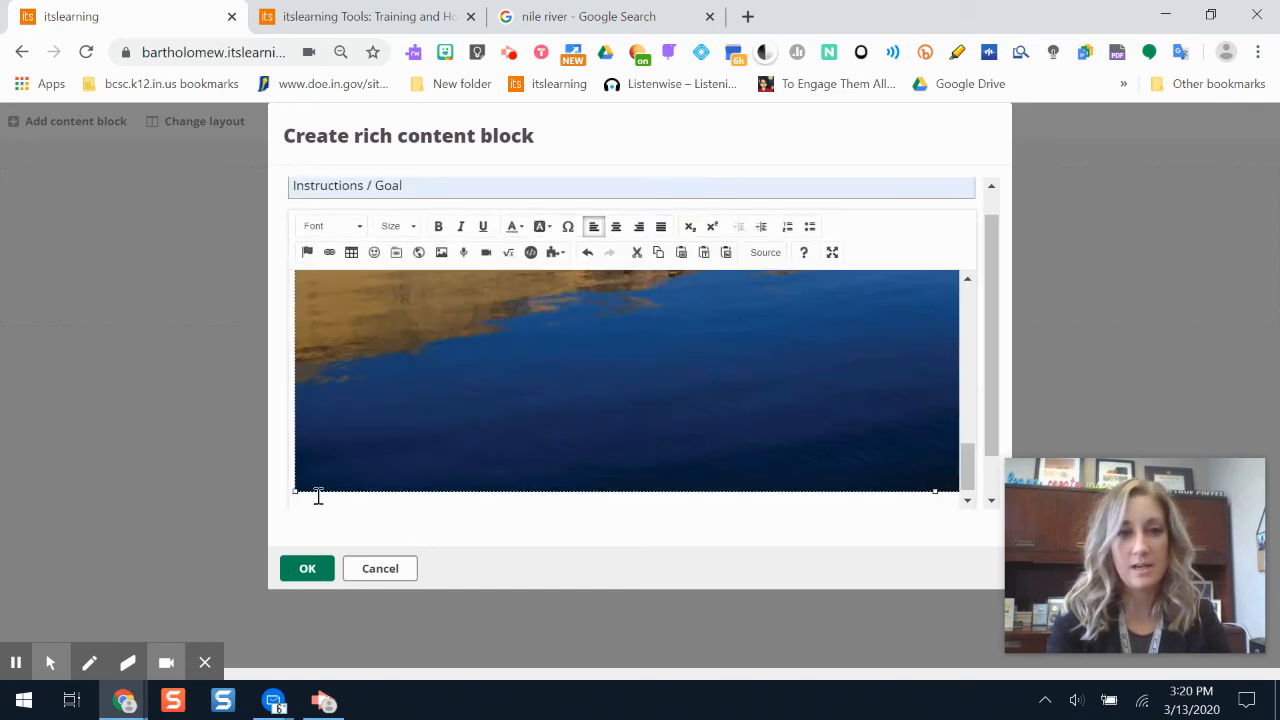
{"action": "left_click_drag", "start_coordinate": [297, 490], "coordinate": [730, 300]}
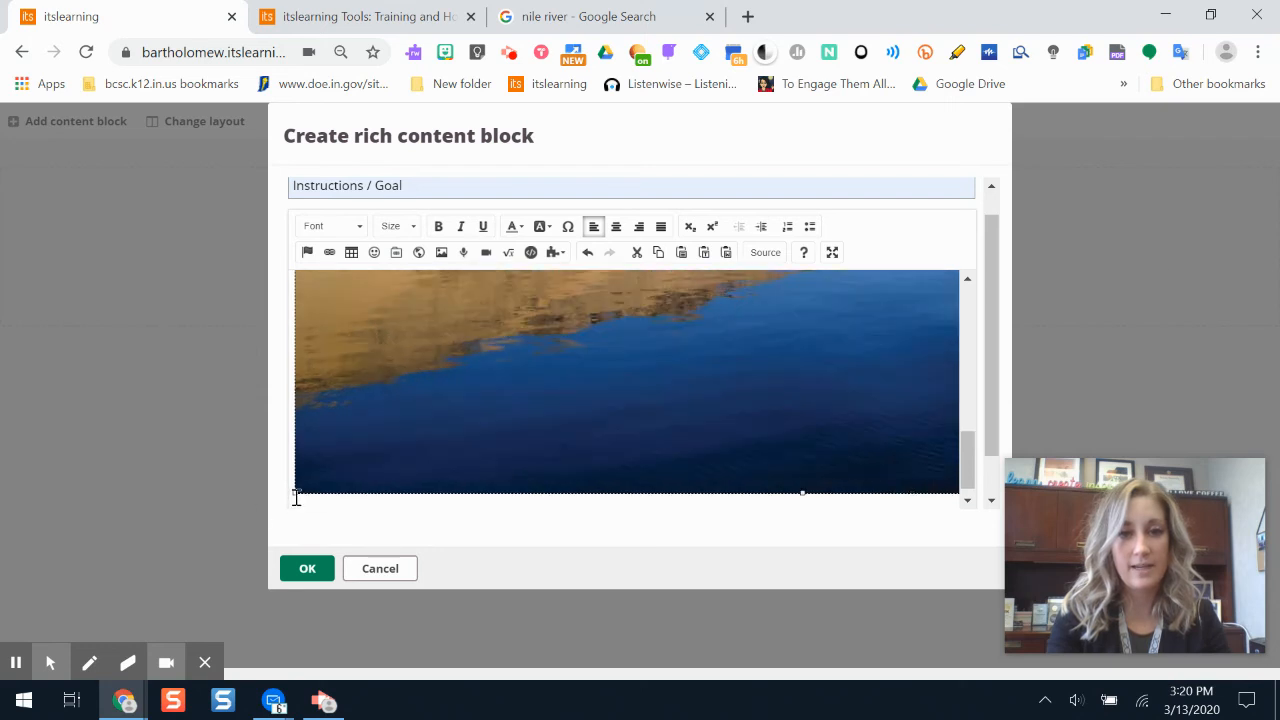
{"action": "left_click_drag", "start_coordinate": [297, 490], "coordinate": [586, 366]}
{"action": "left_click", "coordinate": [765, 252]}
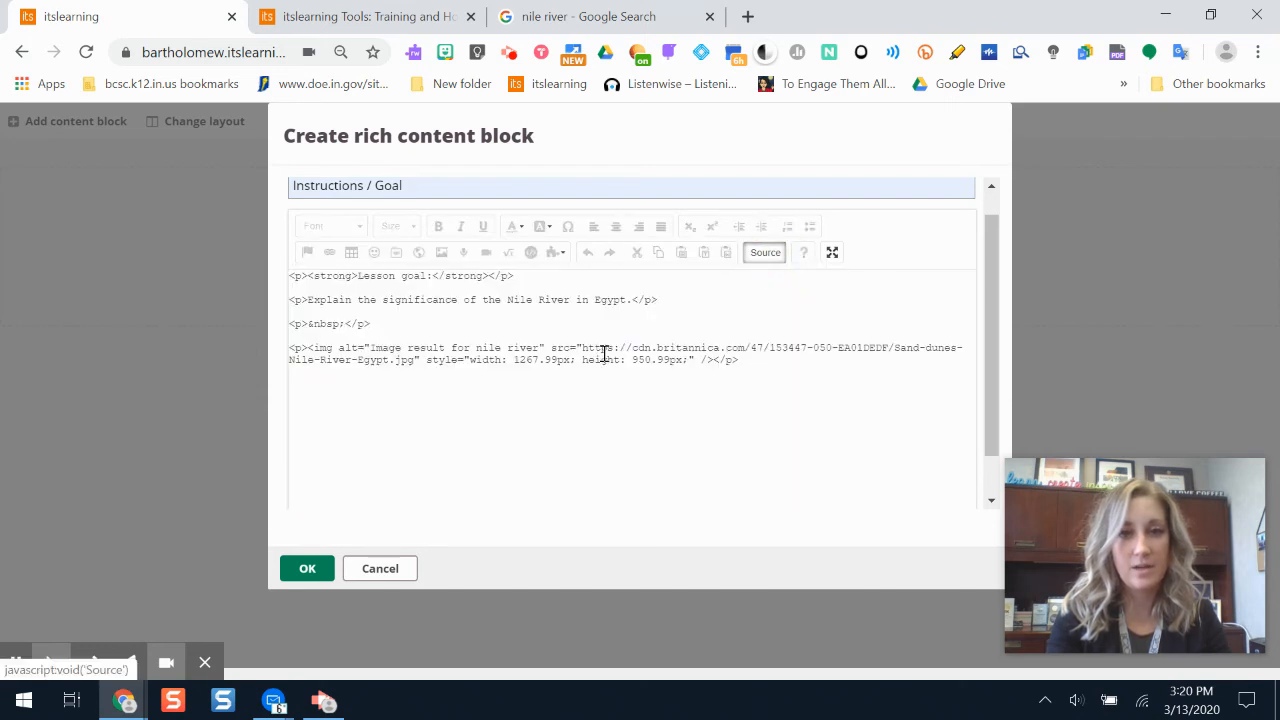
{"action": "left_click", "coordinate": [765, 252]}
- View the link settings at the end of the lesson goal sentence without adding a link, and save the rich content block
{"action": "left_click", "coordinate": [606, 308]}
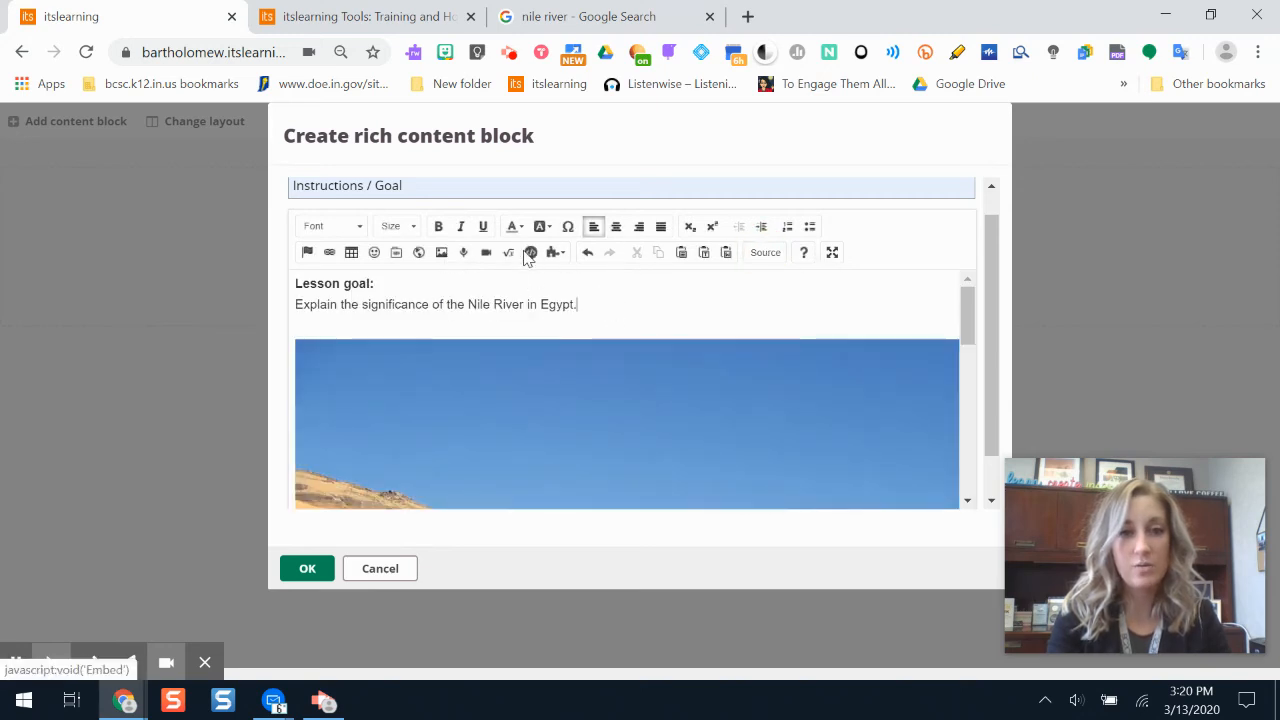
{"action": "left_click", "coordinate": [330, 256]}
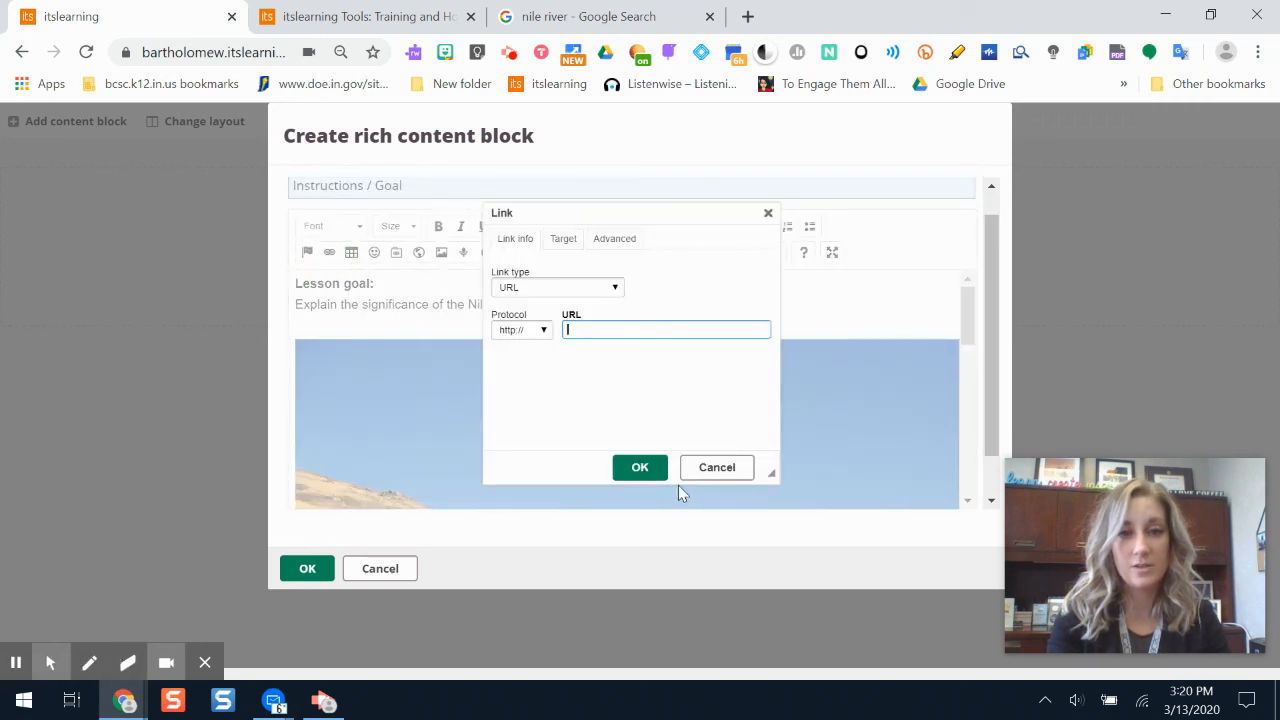
{"action": "left_click", "coordinate": [709, 472]}
{"action": "left_click", "coordinate": [309, 572]}
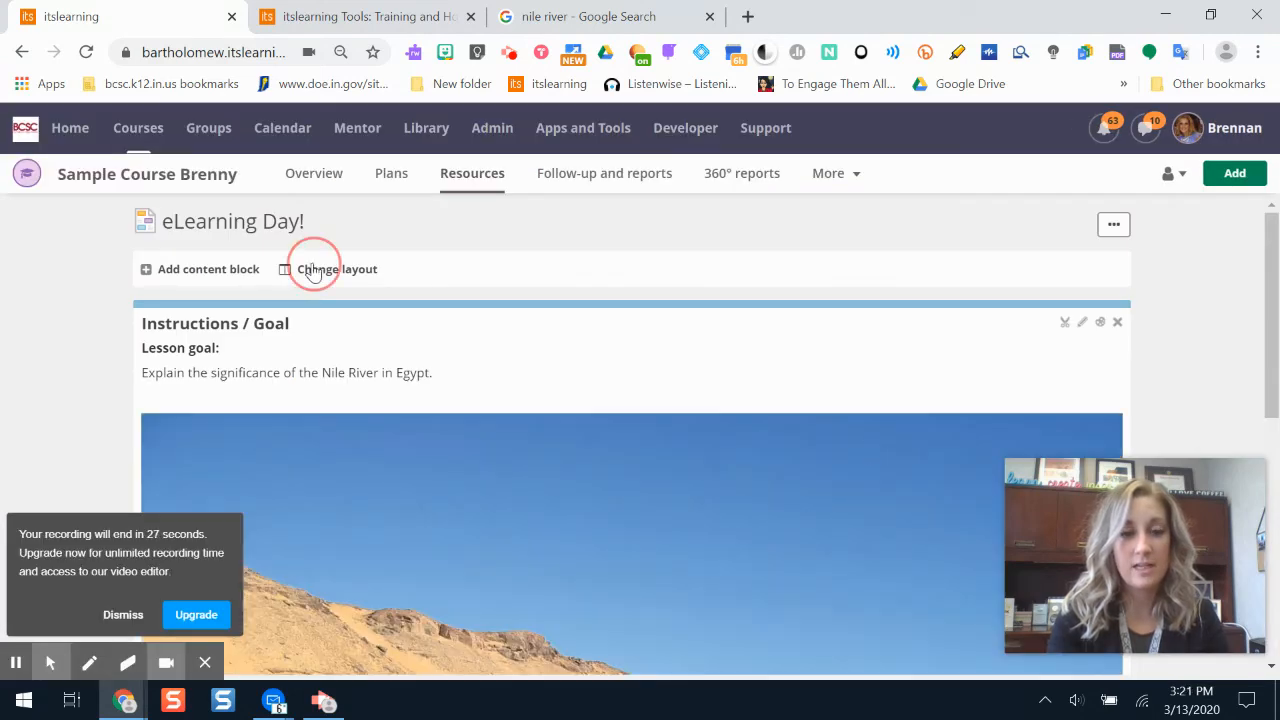
- Change the eLearning Day! page layout to two columns and look over the rearranged page
{"action": "left_click", "coordinate": [313, 270]}
{"action": "left_click", "coordinate": [438, 358]}
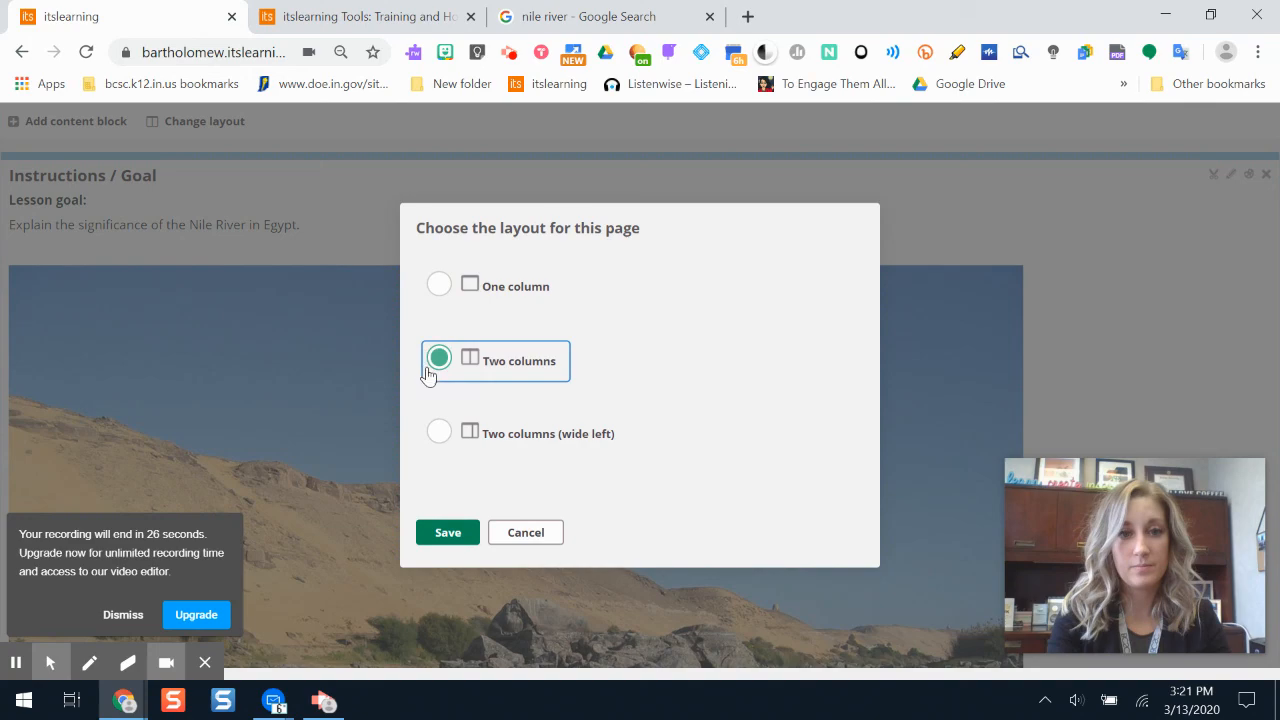
{"action": "left_click", "coordinate": [447, 532]}
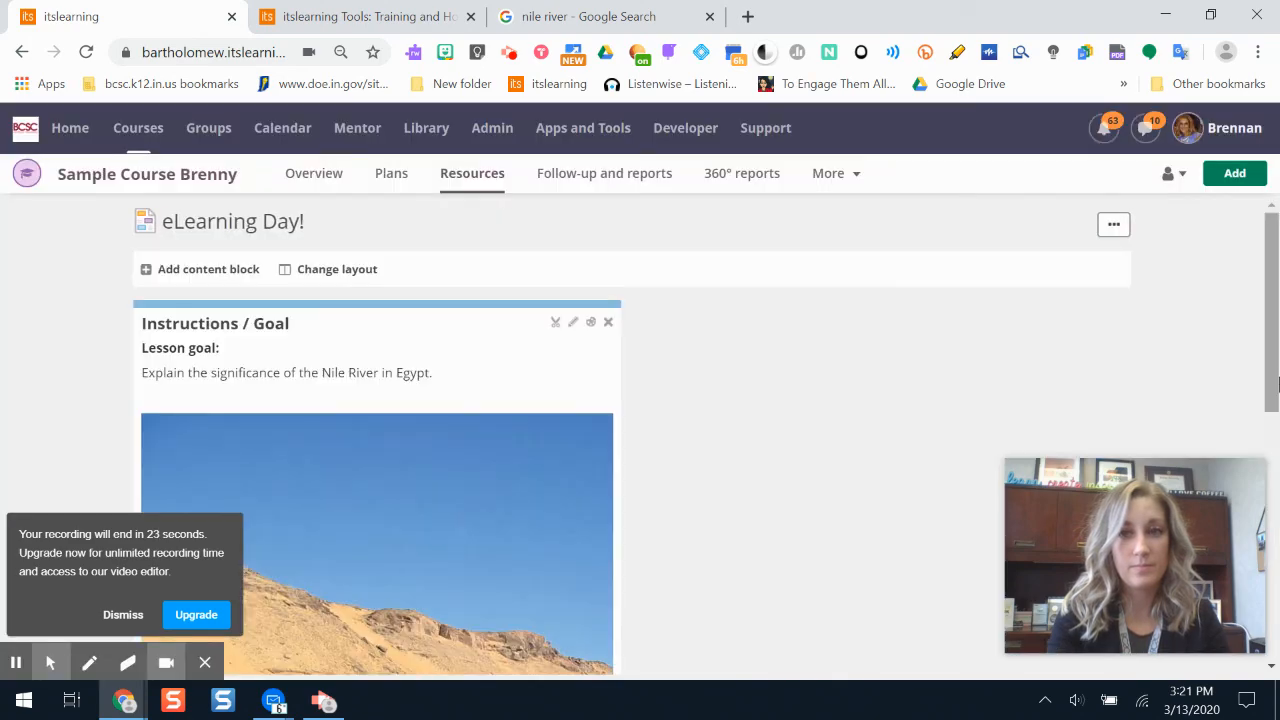
{"action": "scroll", "coordinate": [1270, 367], "scroll_direction": "down", "scroll_amount": 5}
{"action": "scroll", "coordinate": [1270, 367], "scroll_direction": "up", "scroll_amount": 5}
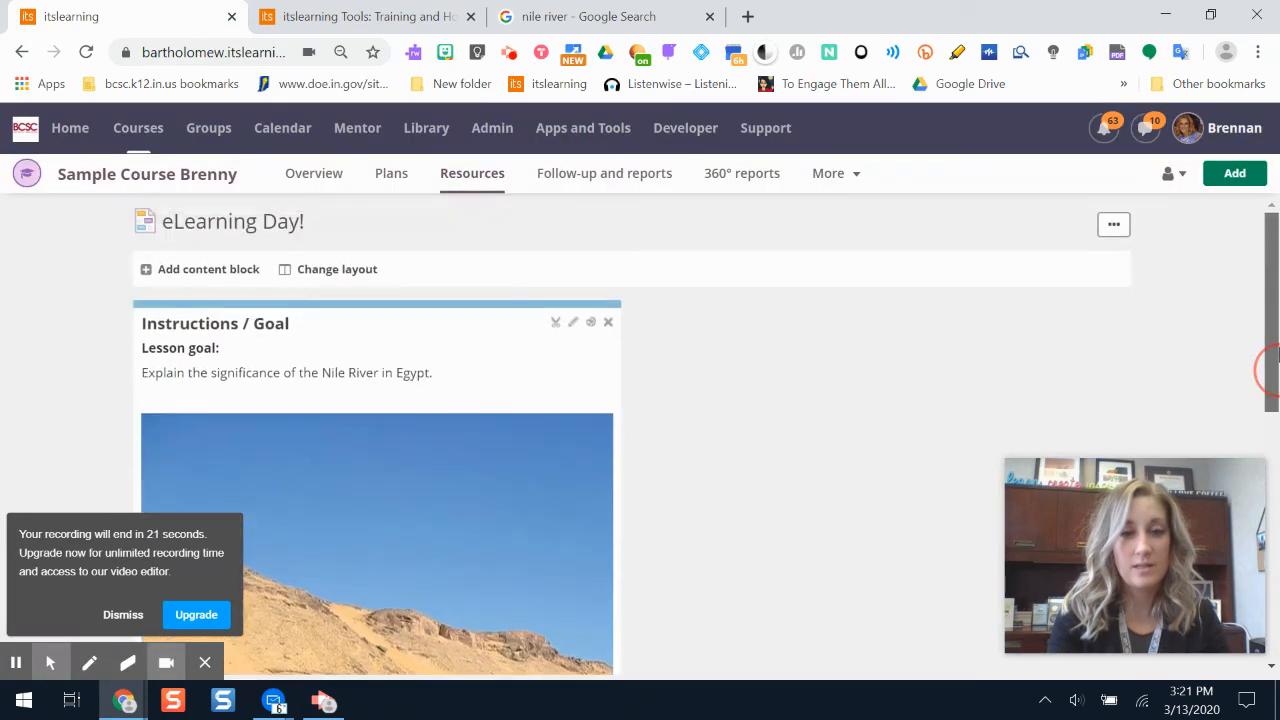
- Add a poll content block to the page, leaving its title empty, and enter "How are you?" as the question
{"action": "left_click", "coordinate": [207, 268]}
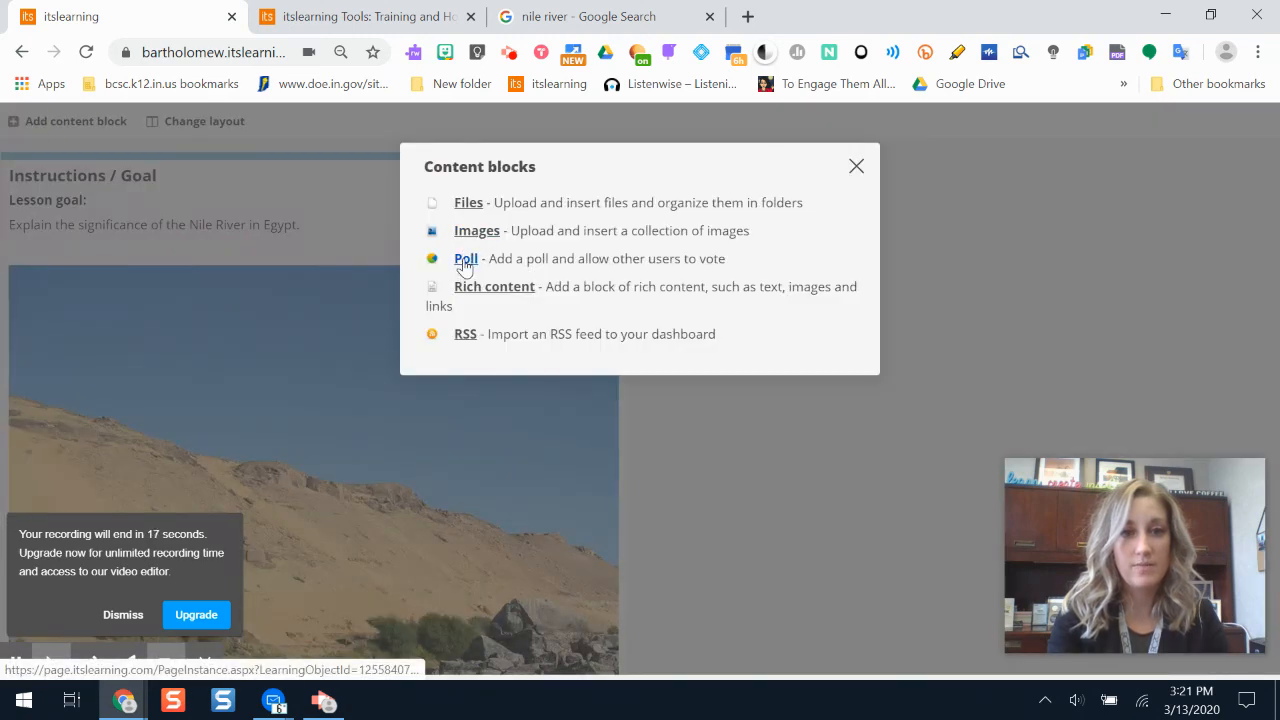
{"action": "left_click", "coordinate": [464, 260]}
{"action": "type", "text": "How are yo"}
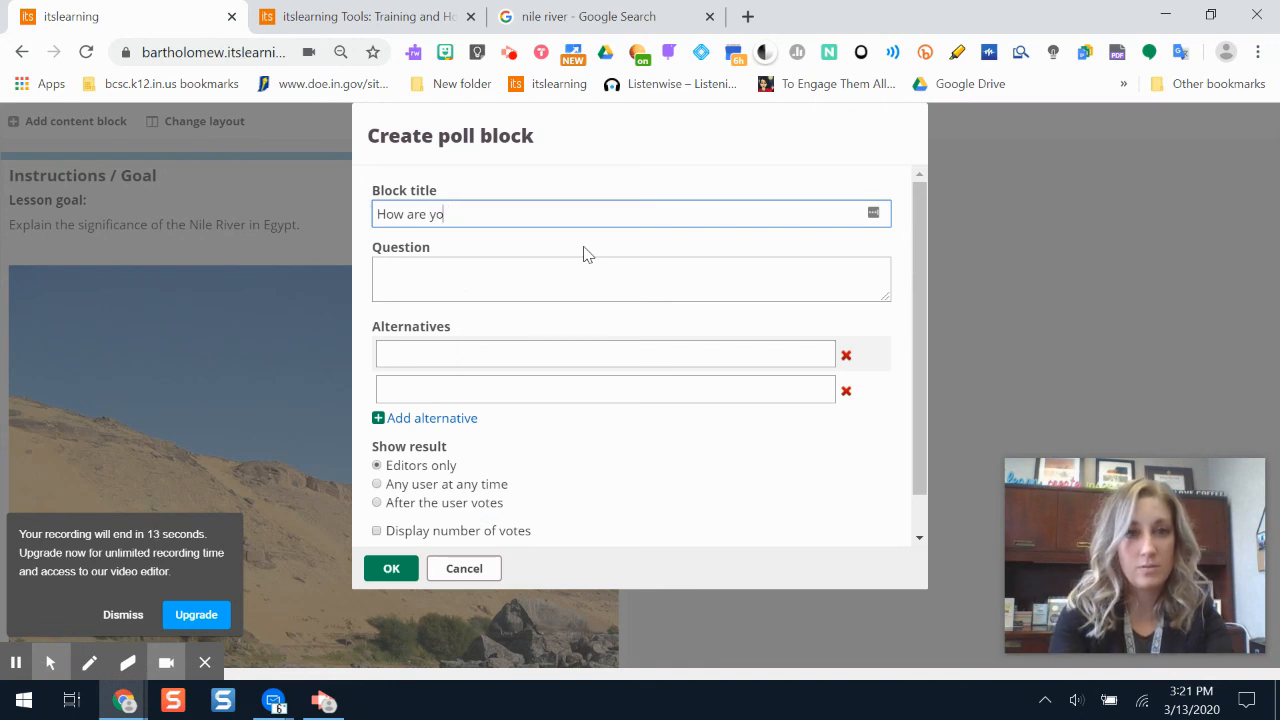
{"action": "left_click", "coordinate": [500, 309]}
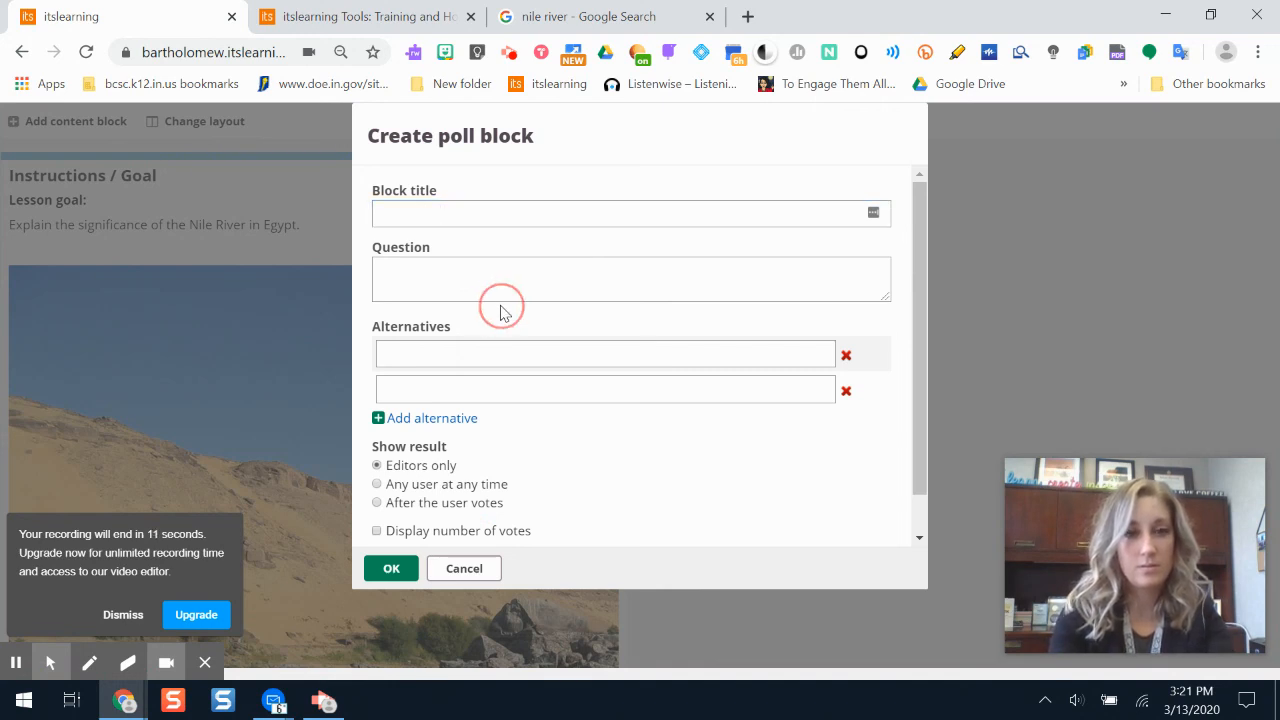
{"action": "left_click", "coordinate": [543, 277]}
{"action": "type", "text": "Ho"}
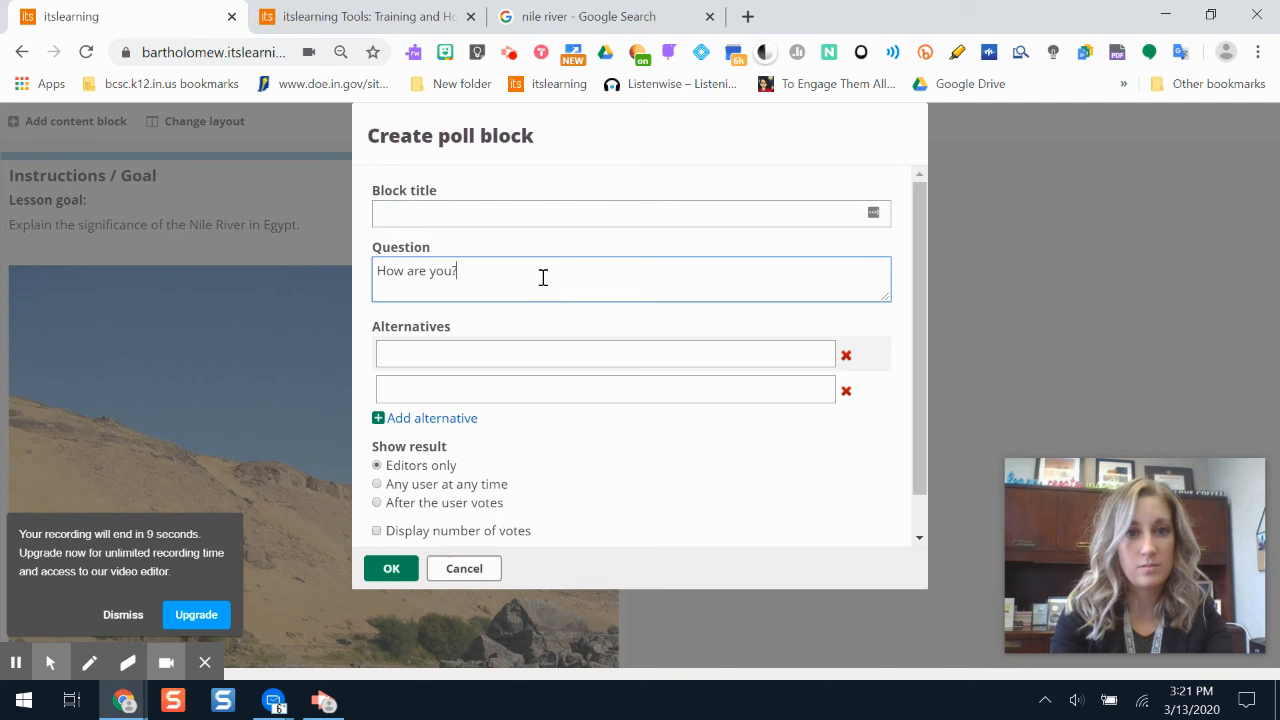
- Fill in the poll alternatives with "Good" as the first answer and a second answer beginning "Fanta"
{"action": "left_click", "coordinate": [514, 356]}
{"action": "type", "text": "Good"}
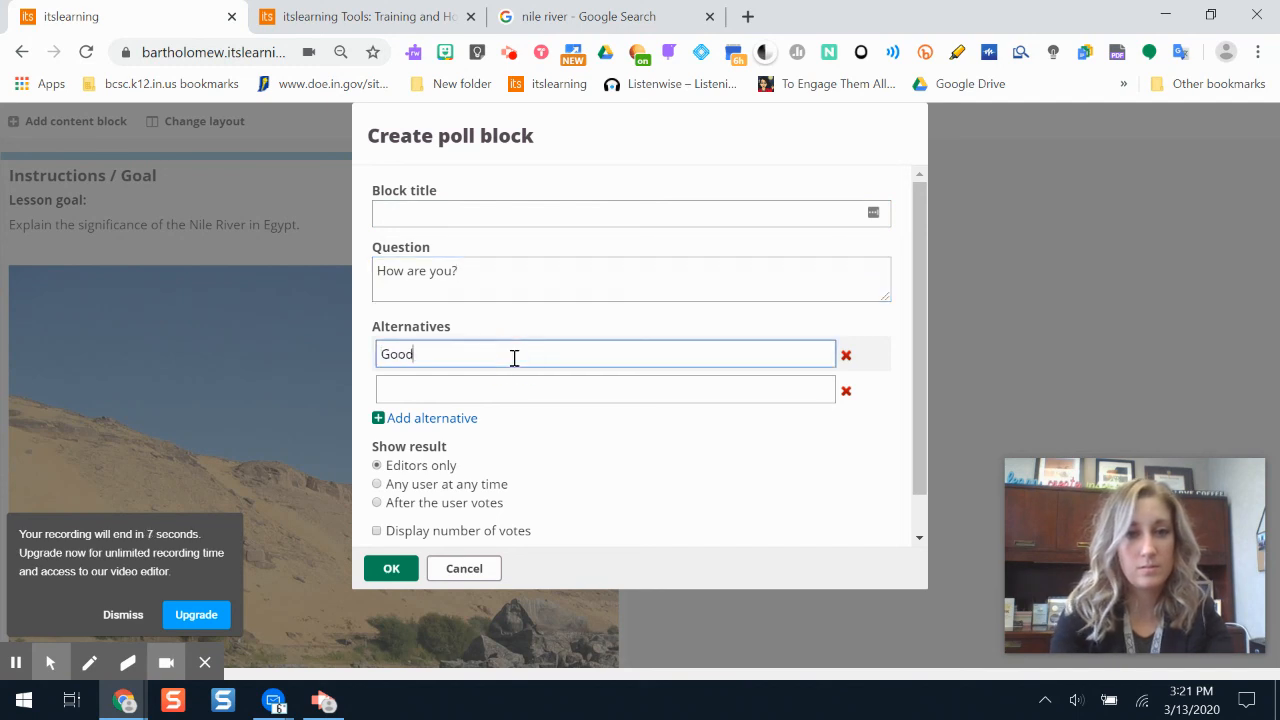
{"action": "left_click", "coordinate": [495, 398]}
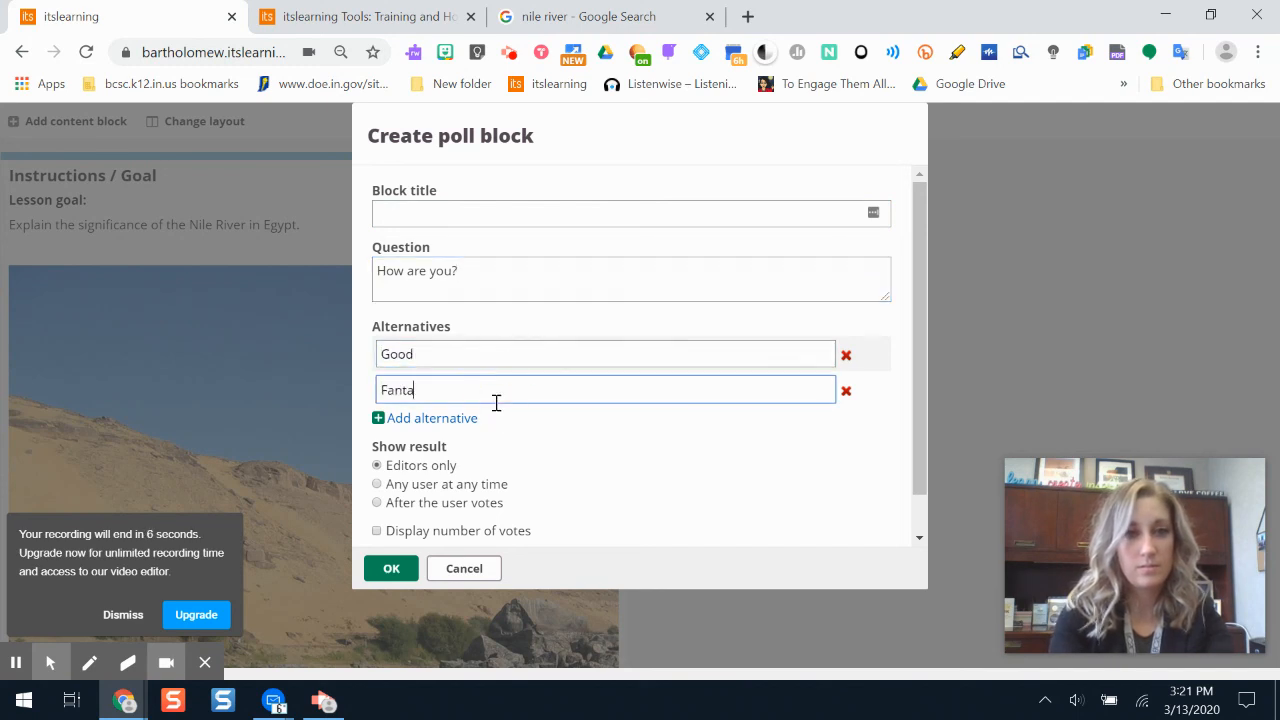